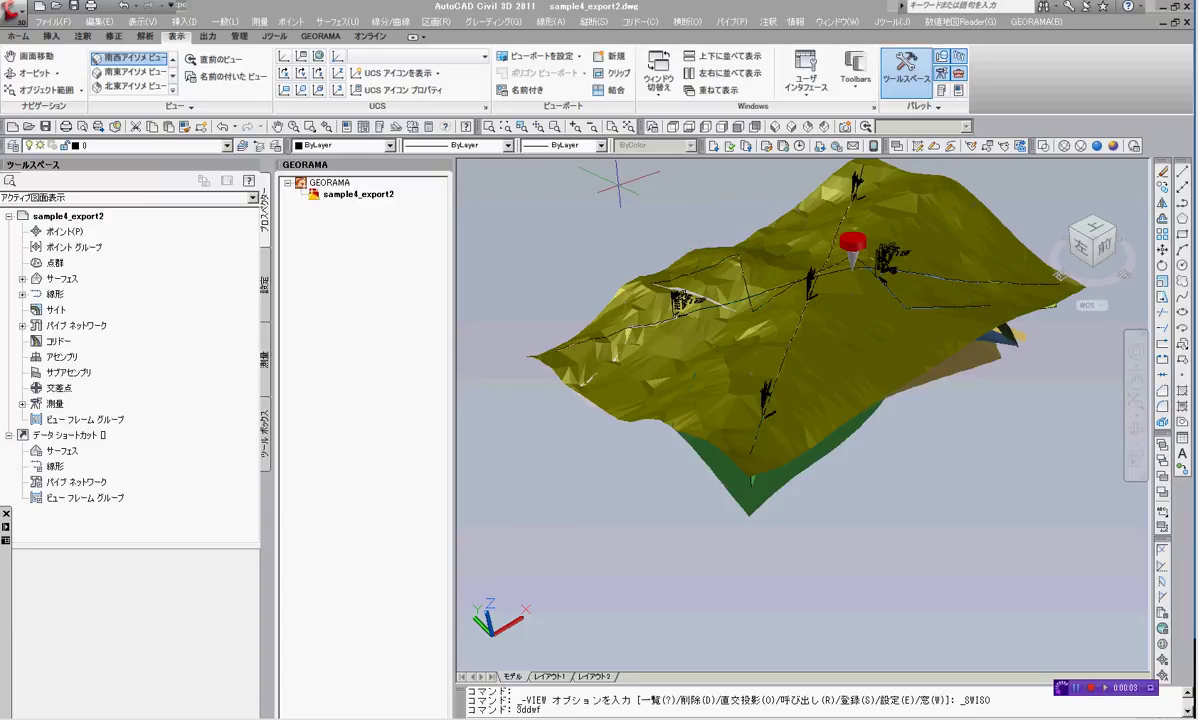
Export the zoomed top view of the terrain as 3D DWF sample4_export2.dwf, overwriting the existing file
click(675, 128)
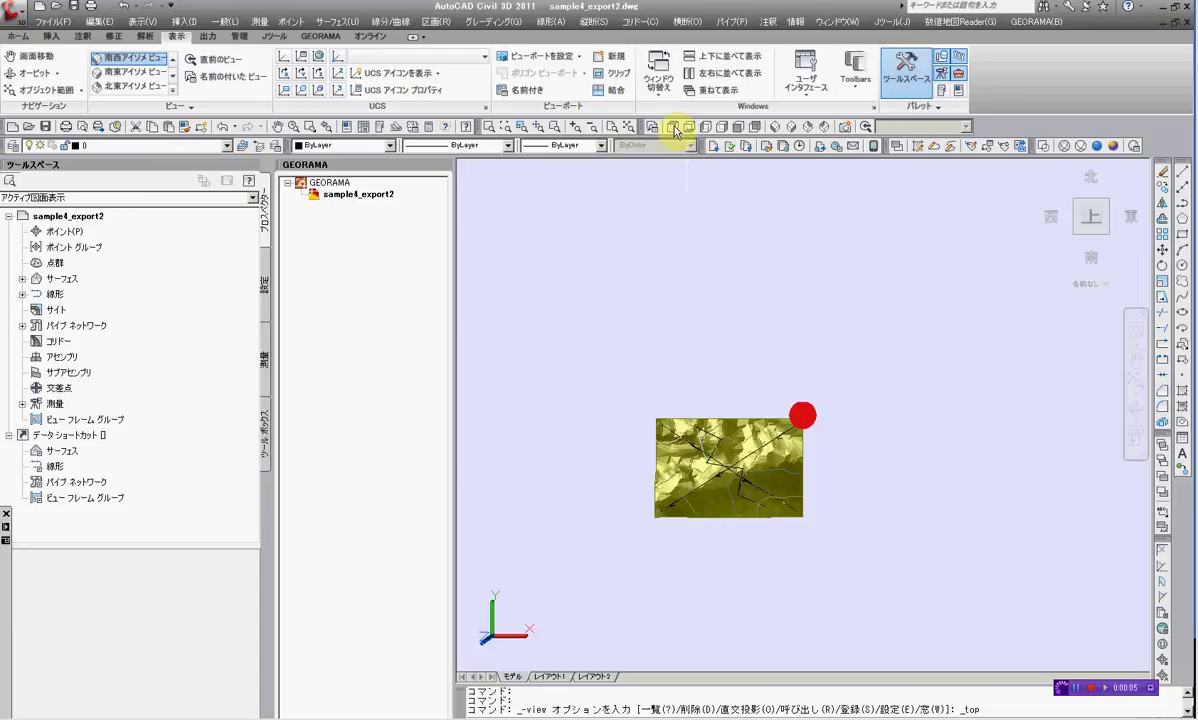
scroll(802, 414, up, 1)
scroll(802, 414, up, 1)
text(3ddwf)
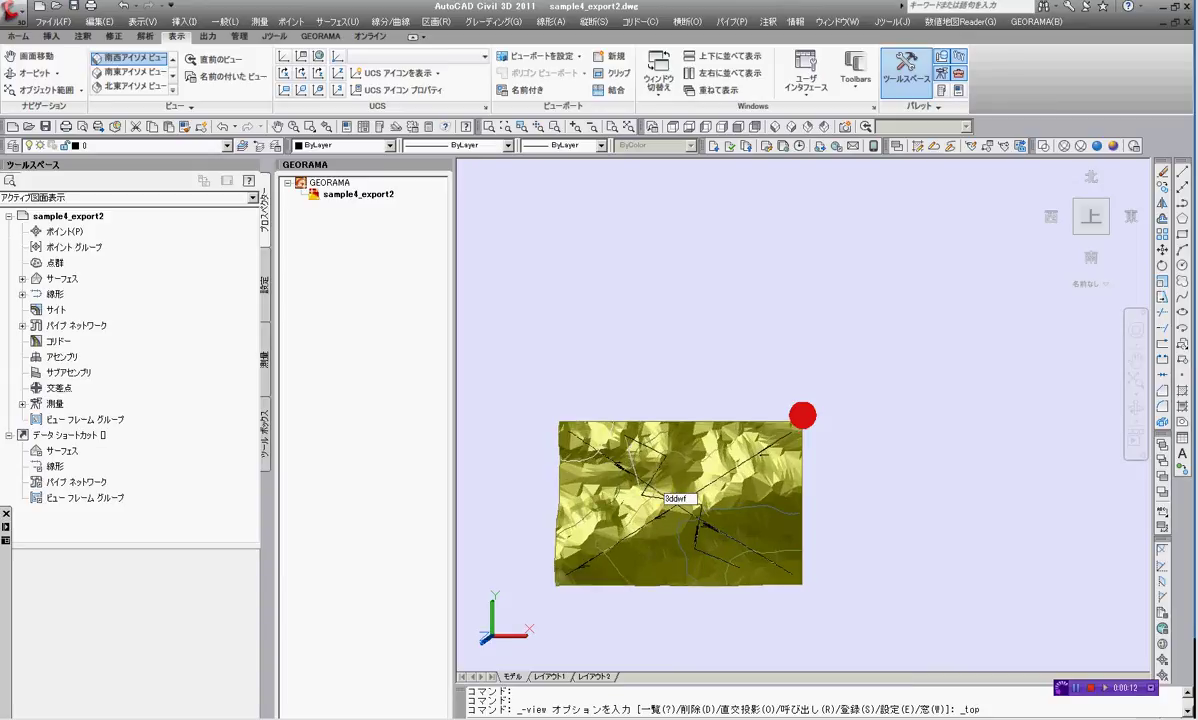
key(Return)
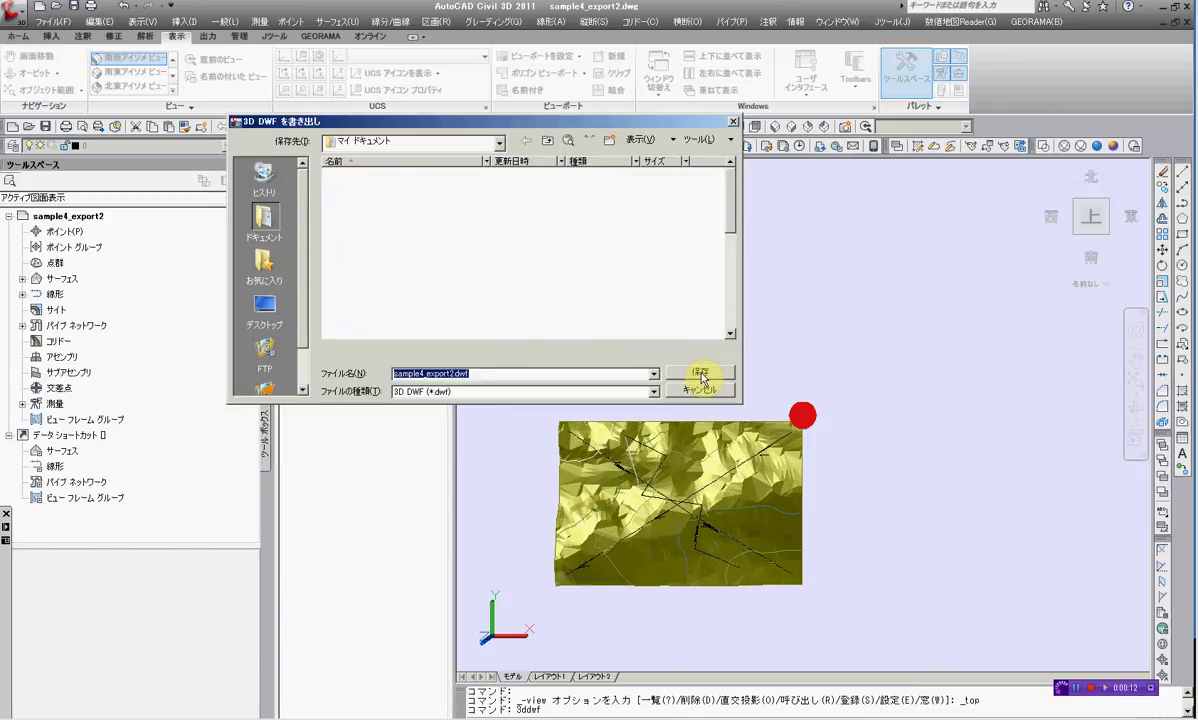
click(701, 376)
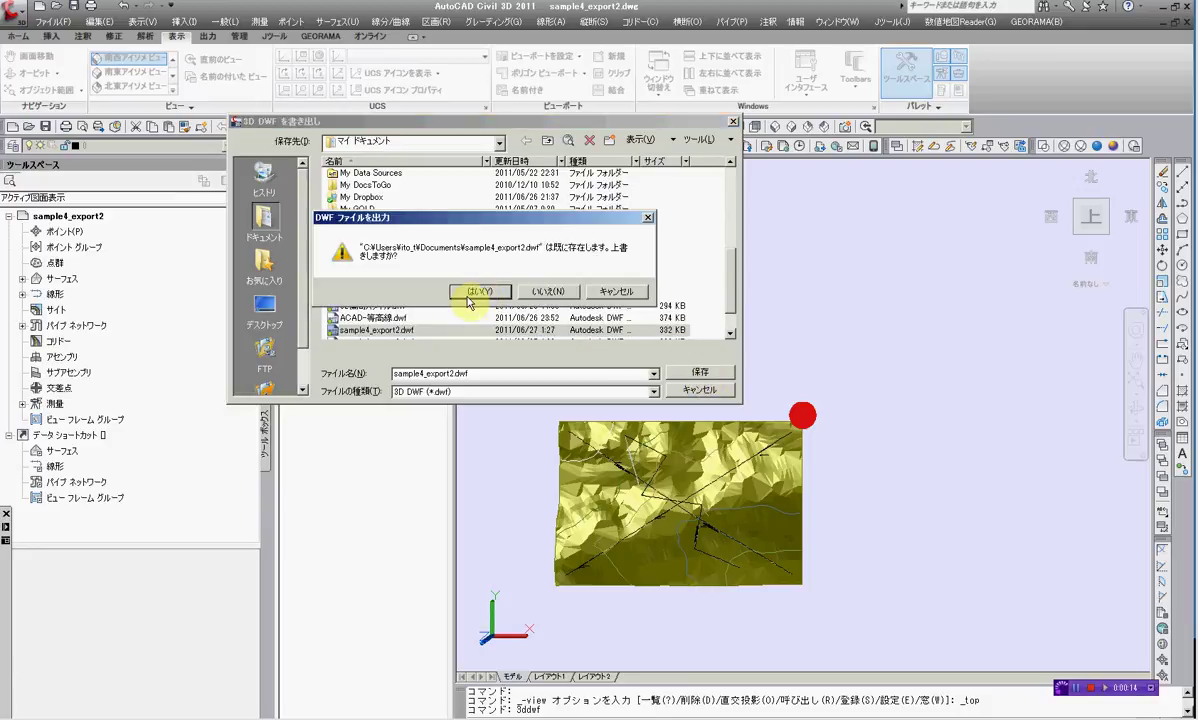
click(467, 297)
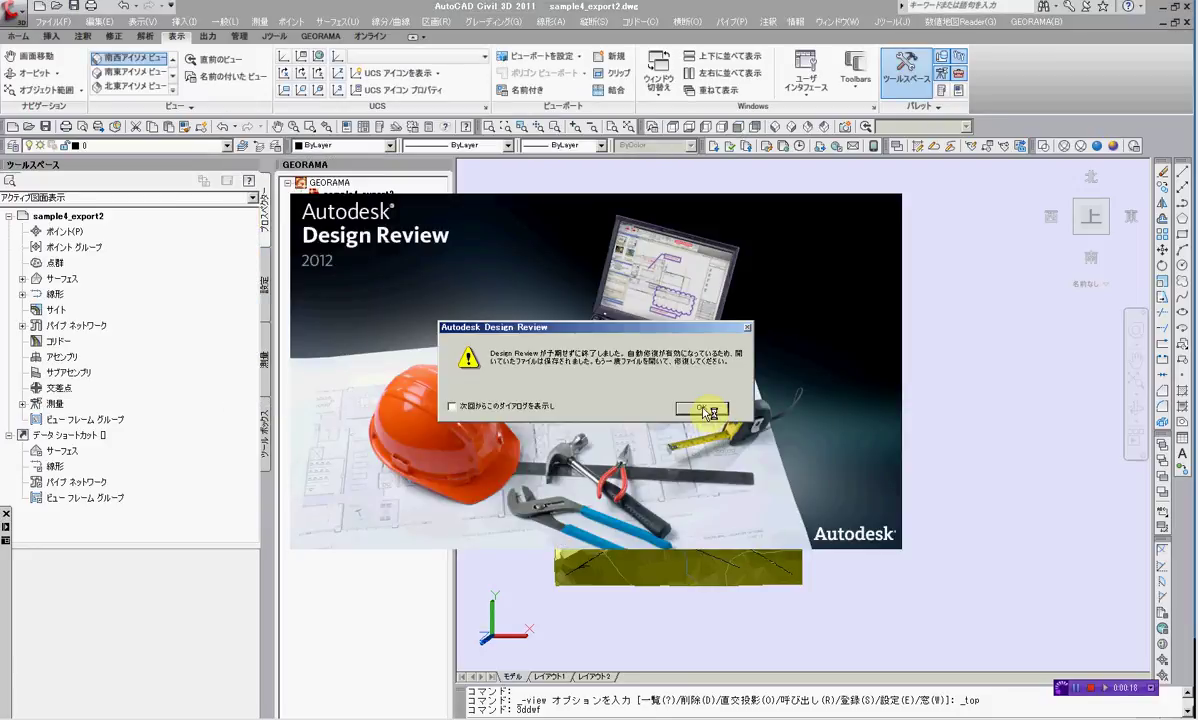
Dismiss the recovery notice and tilt the terrain from plan view to an angled front view
click(705, 410)
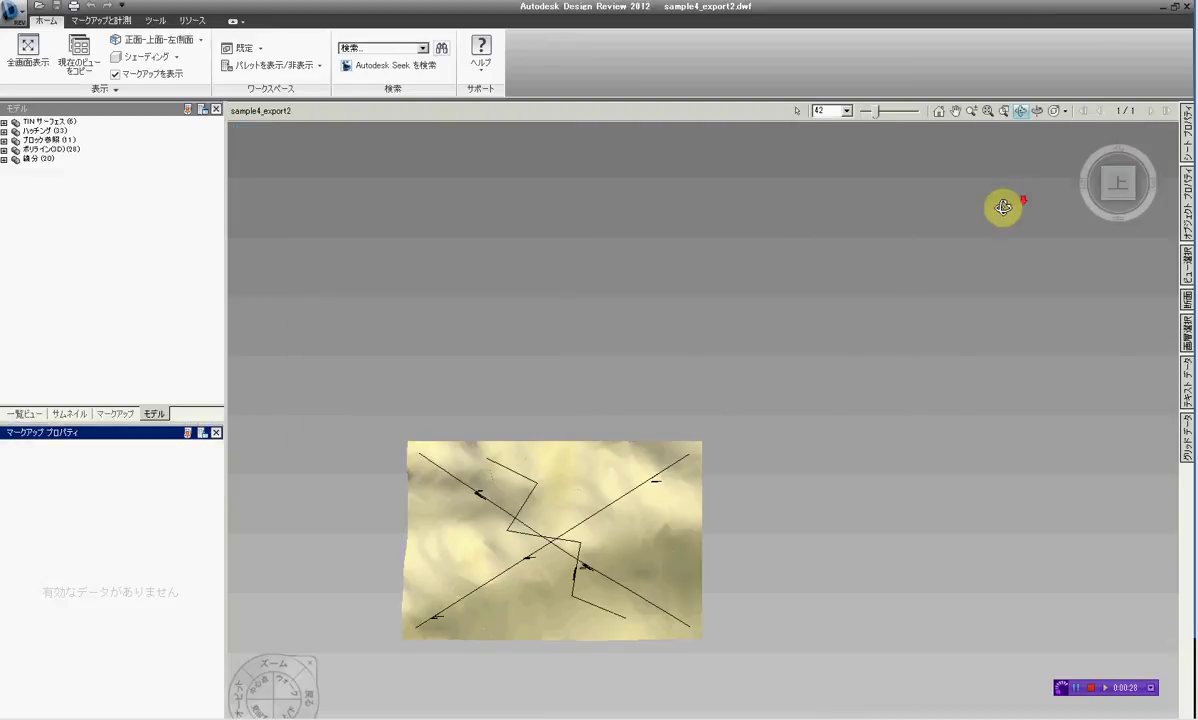
mouse_move(503, 508)
mouse_down()
mouse_move(554, 460)
mouse_move(562, 403)
mouse_up()
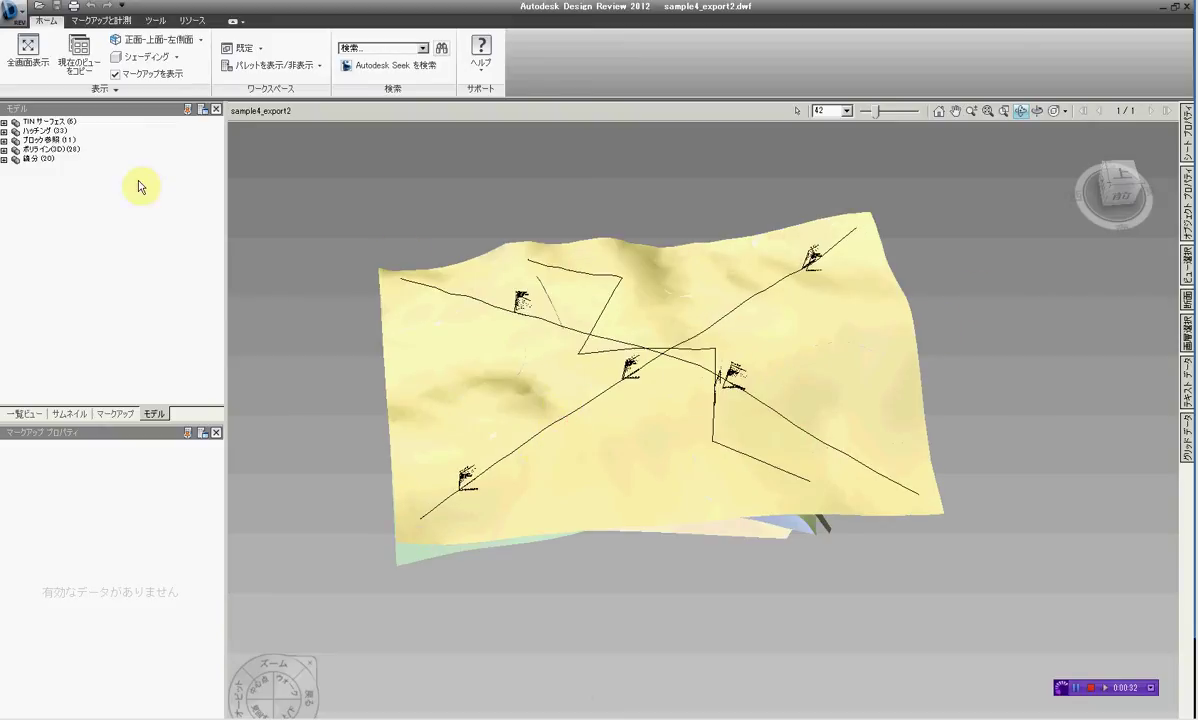
Expand TIN サーフェス and set the 地表面形状 surface to 透過 (transparent)
click(5, 124)
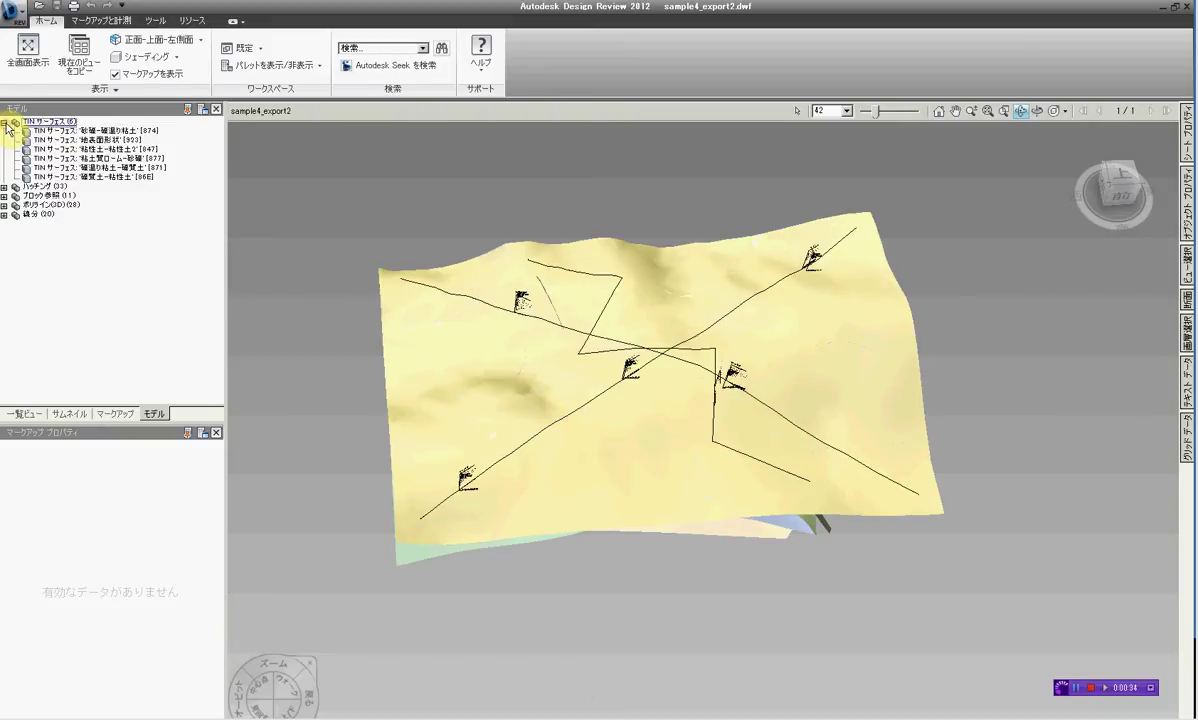
click(118, 140)
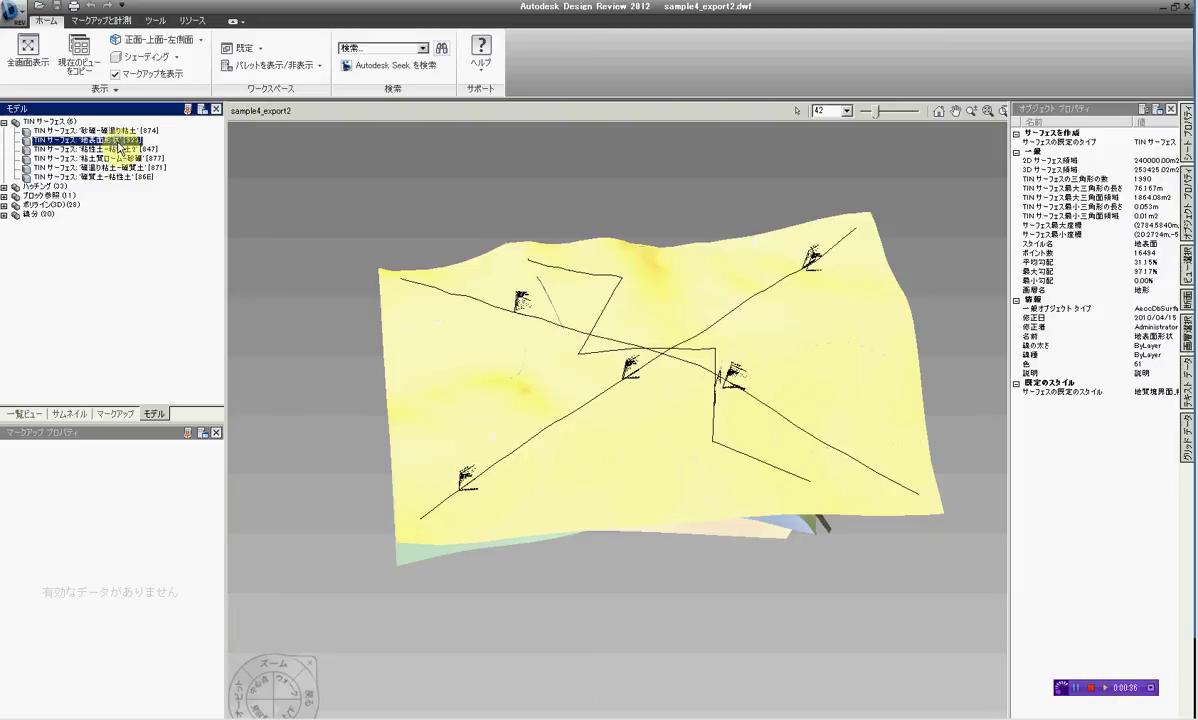
right_click(118, 141)
click(157, 207)
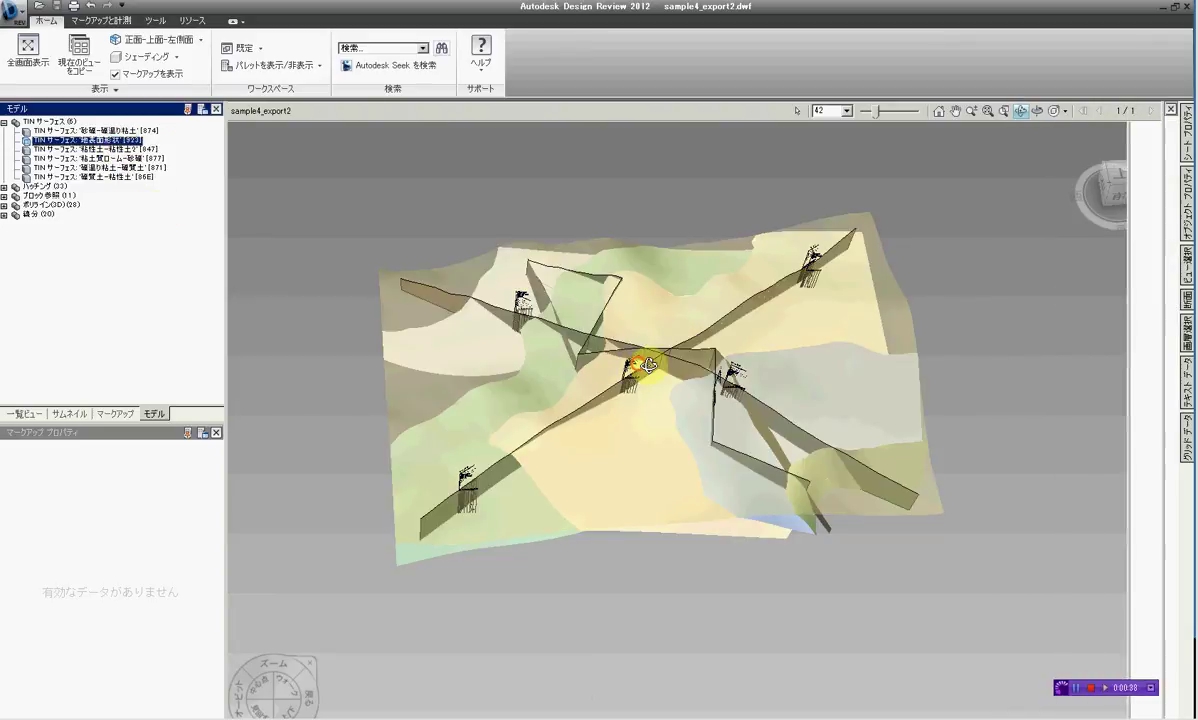
Orbit the model to a new viewpoint
right_click(897, 299)
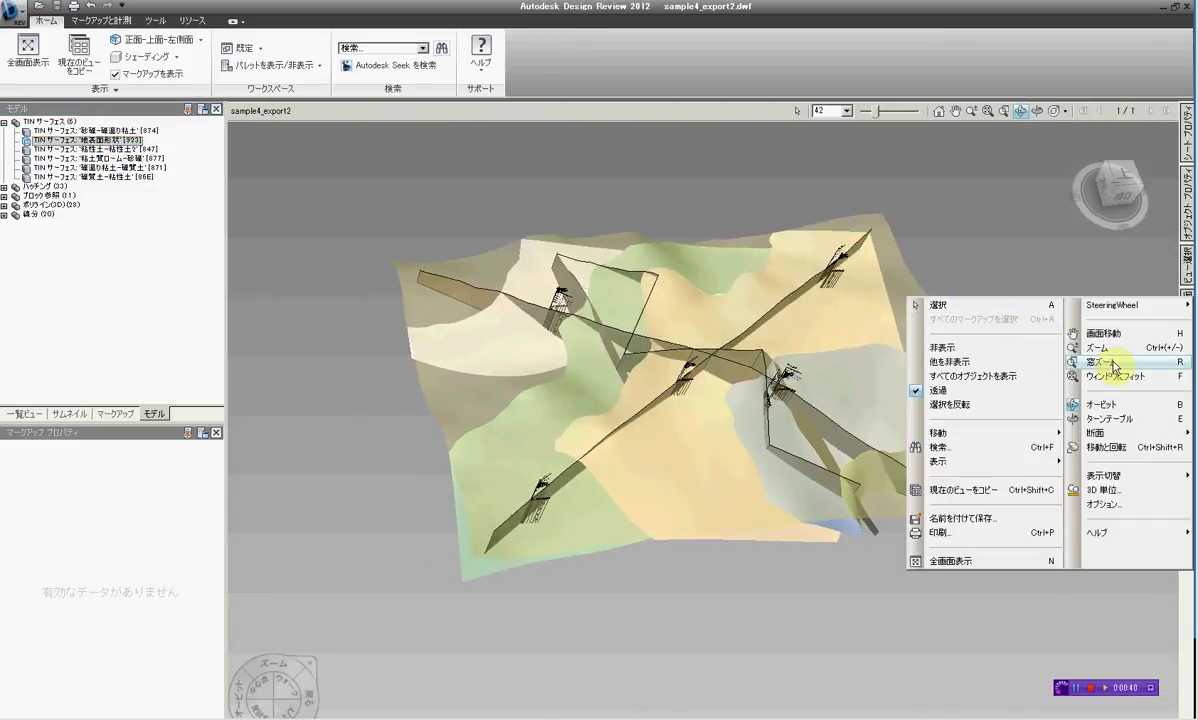
click(1051, 418)
mouse_move(1051, 425)
mouse_down()
mouse_move(745, 414)
mouse_move(620, 374)
mouse_move(610, 396)
mouse_move(602, 337)
mouse_move(617, 411)
mouse_up()
Hide the 地表面形状 surface with 非表示 and rotate the model slightly
right_click(137, 142)
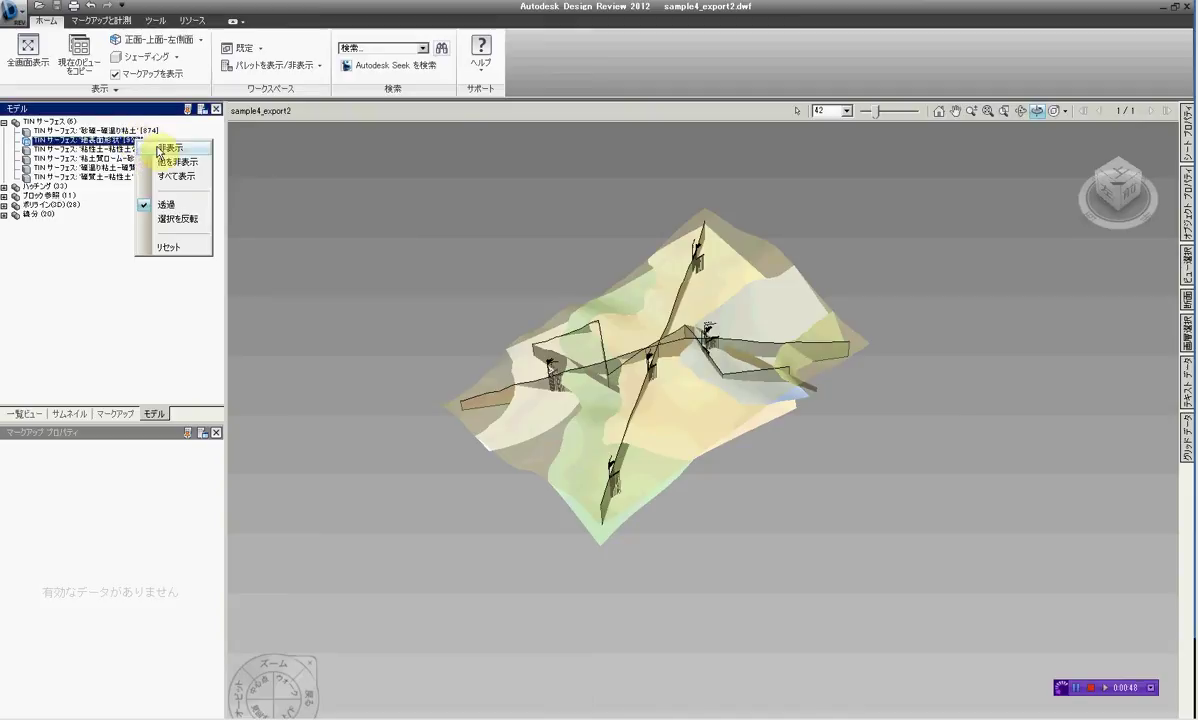
click(172, 148)
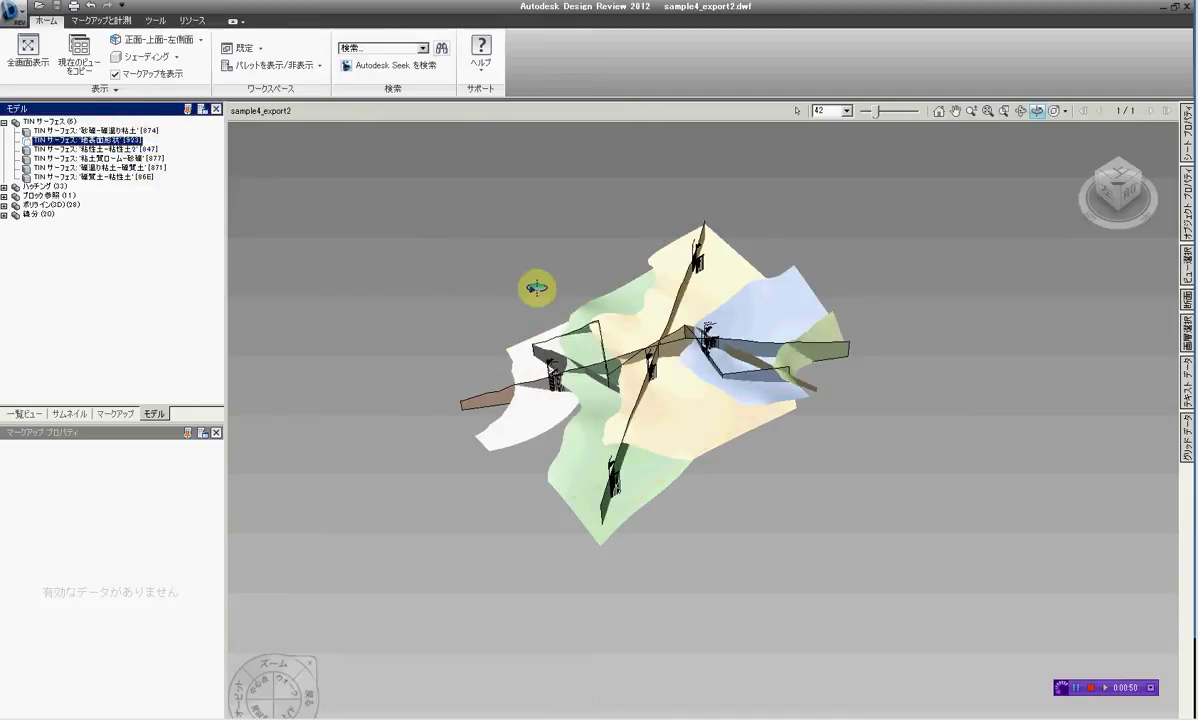
drag(615, 334, 604, 332)
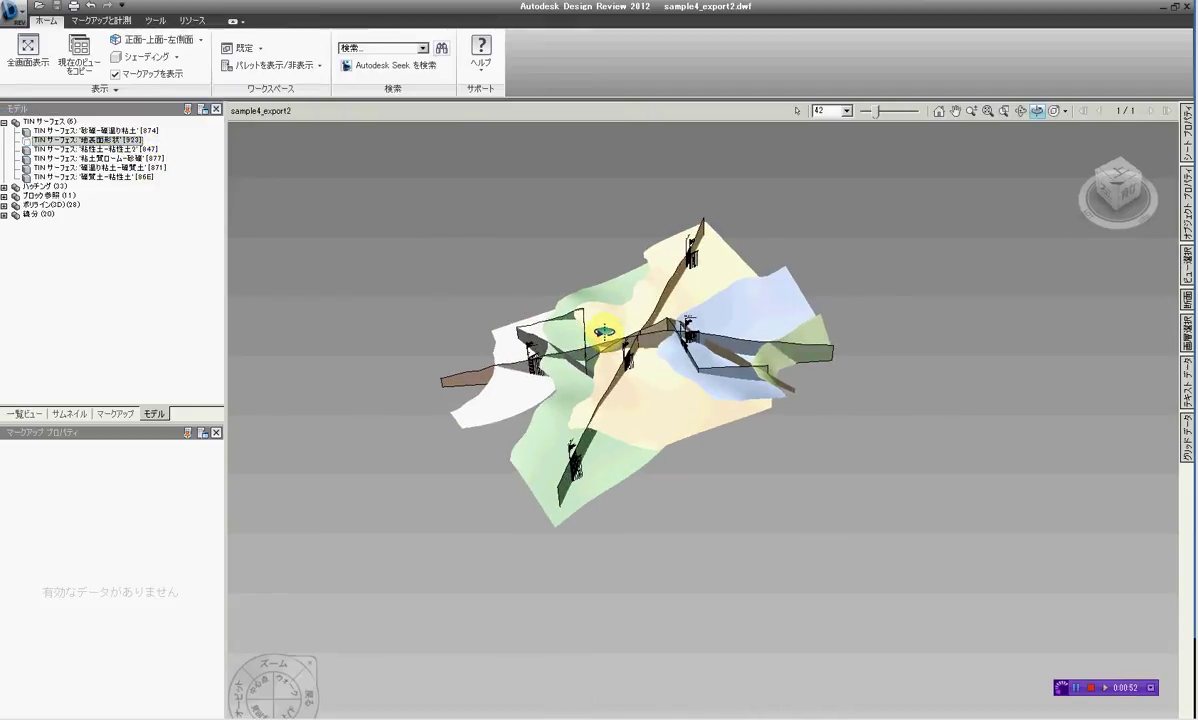
drag(614, 287, 620, 292)
Orbit the model to a new angle and zoom in on the terrain
right_click(847, 289)
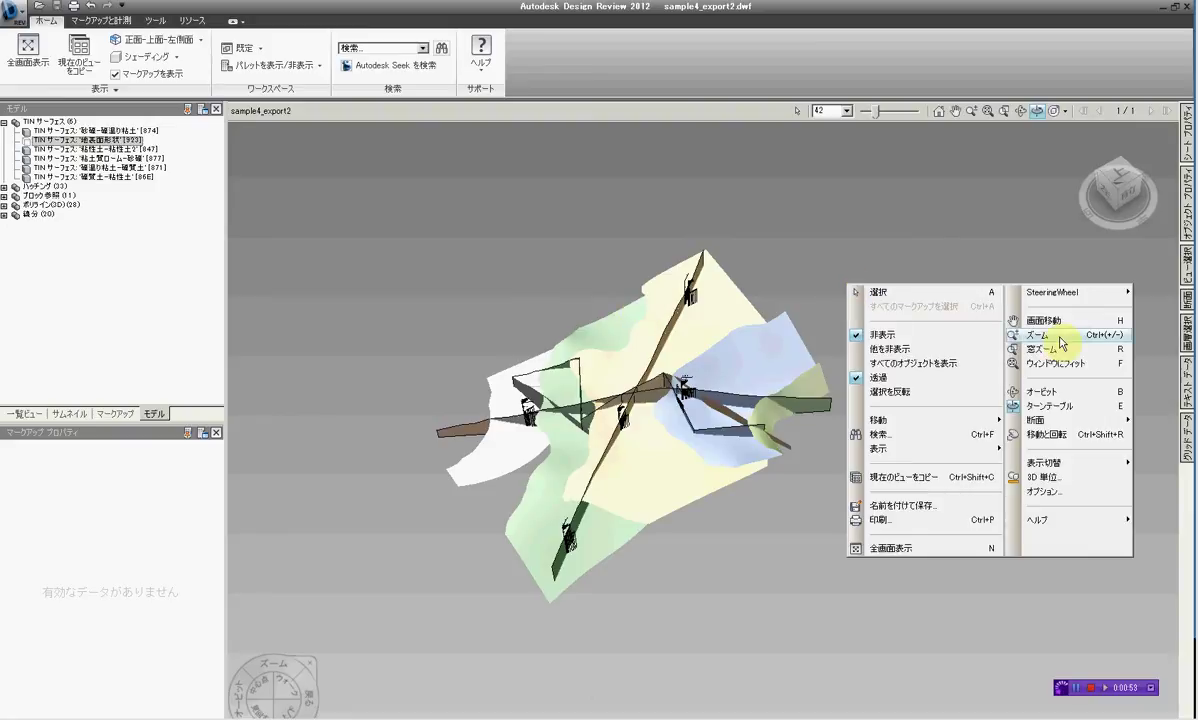
click(1067, 390)
drag(634, 403, 631, 375)
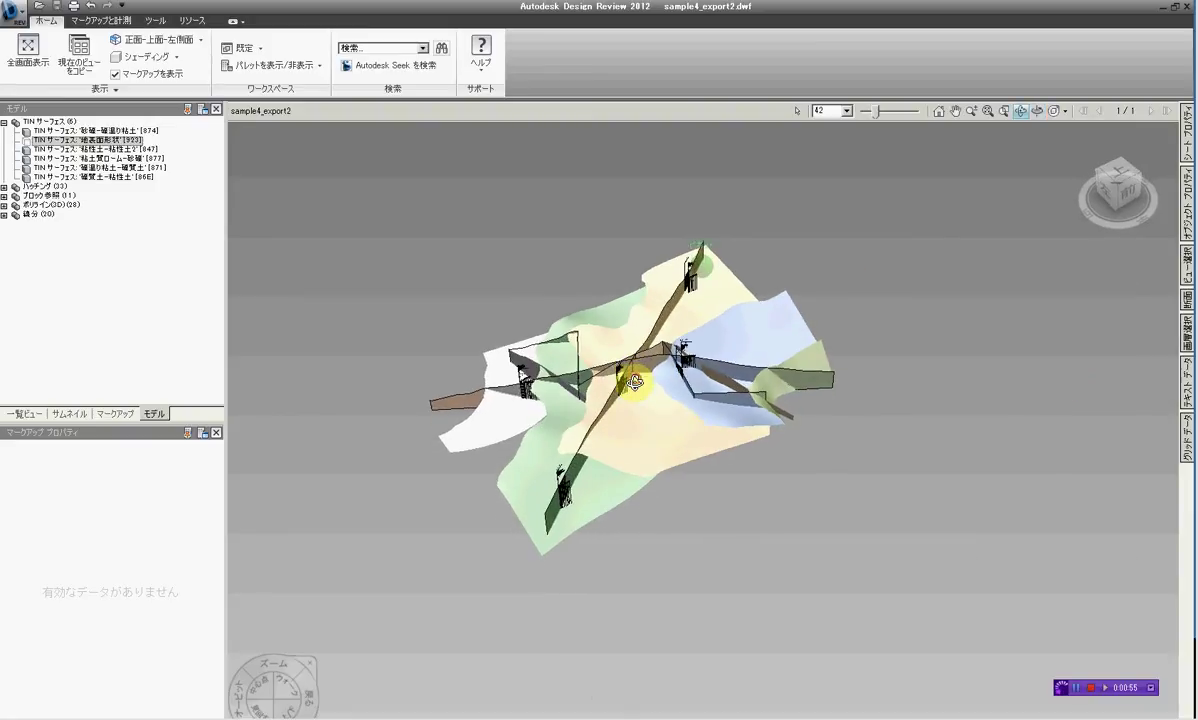
scroll(614, 336, up, 3)
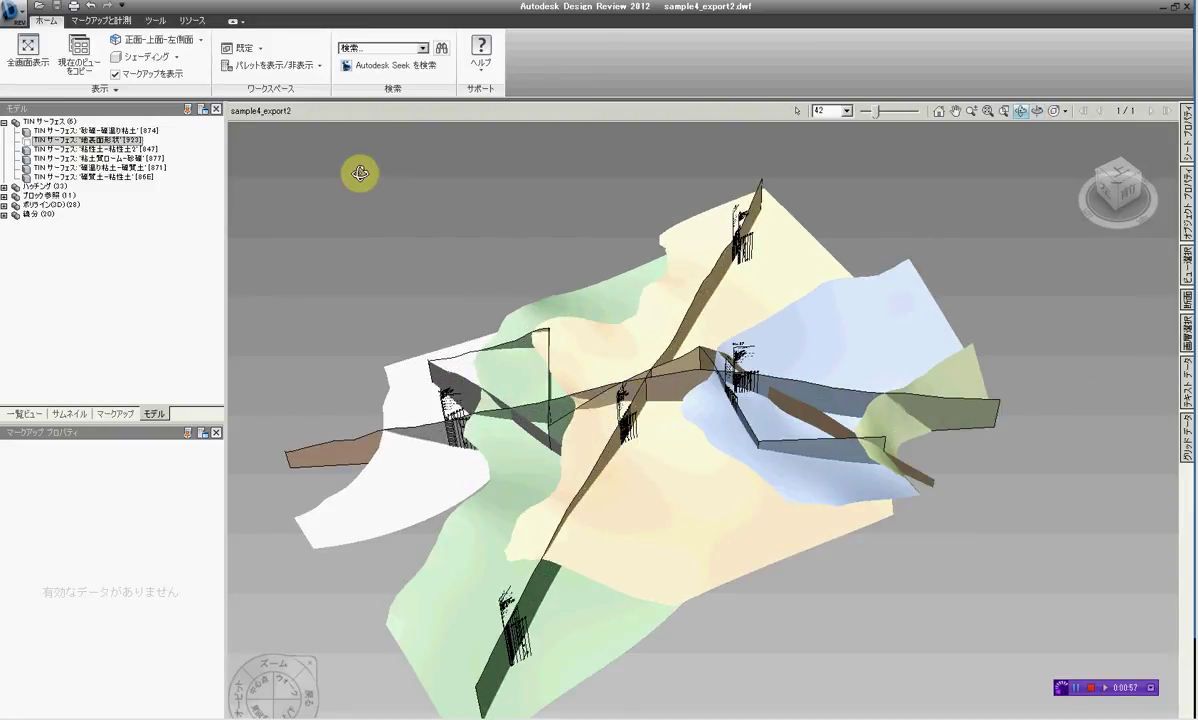
right_click(909, 202)
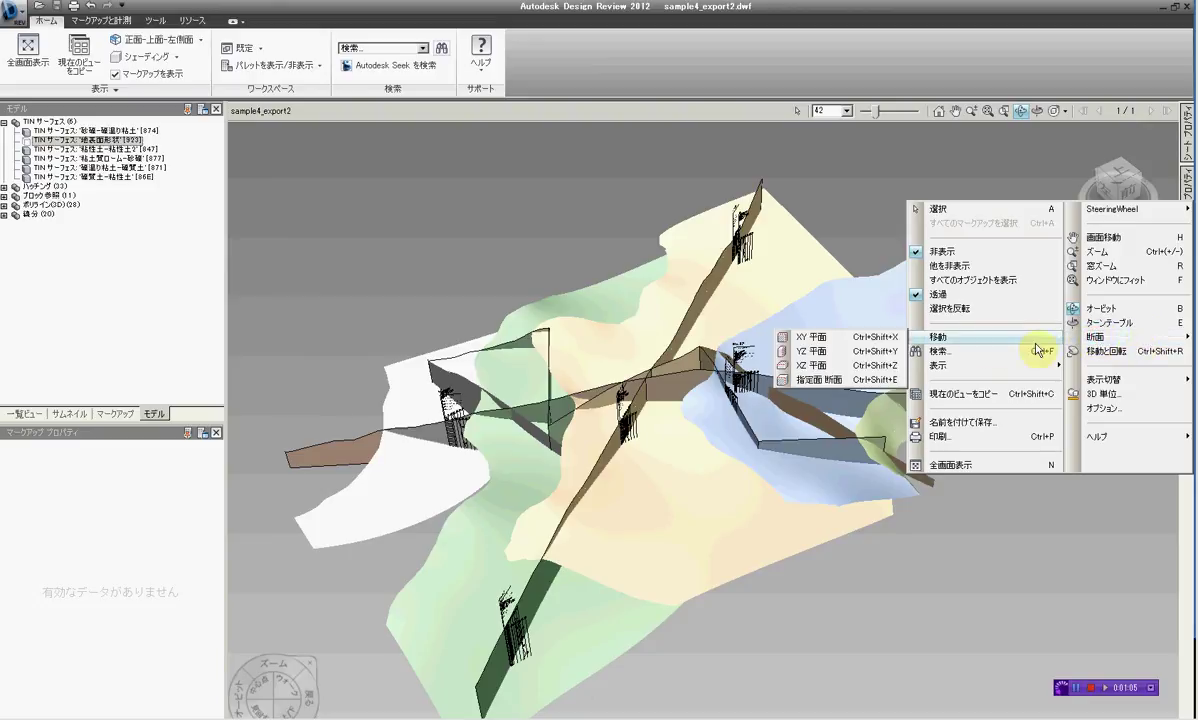
Add an XY section plane (断面1) through the terrain and tilt it with its gizmo
click(164, 25)
click(163, 25)
click(208, 38)
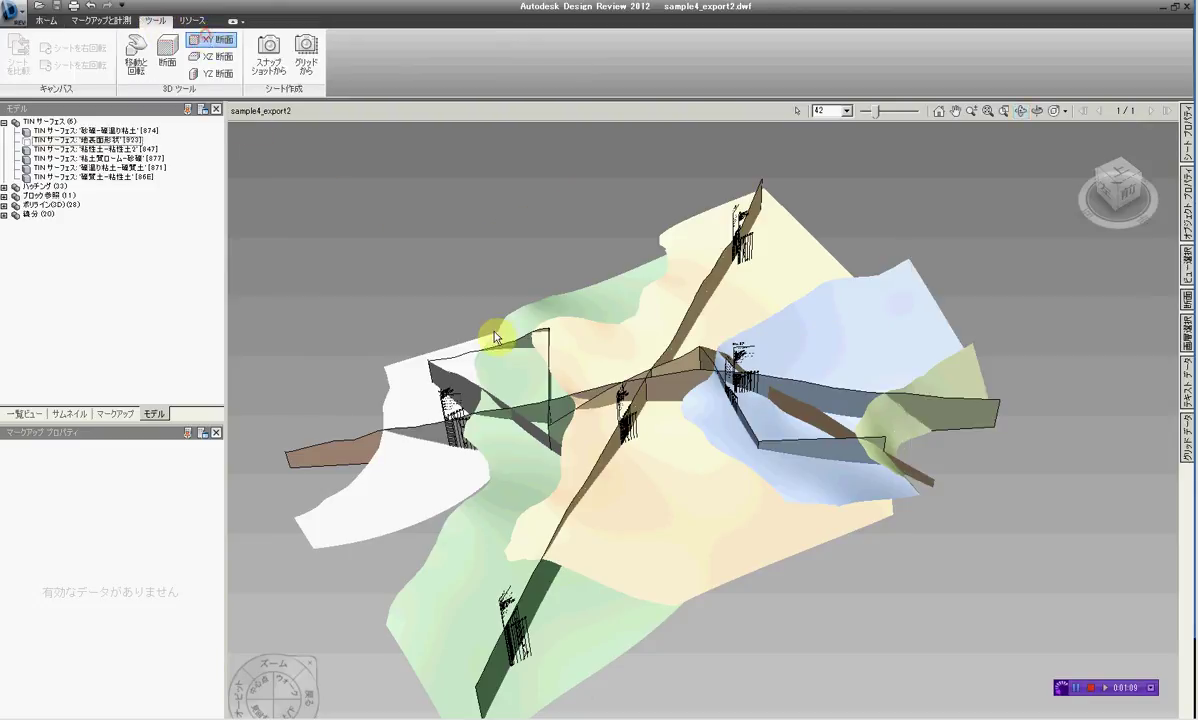
mouse_move(688, 438)
mouse_down()
mouse_move(724, 480)
mouse_move(717, 513)
mouse_move(647, 540)
mouse_move(594, 465)
mouse_move(717, 610)
mouse_up()
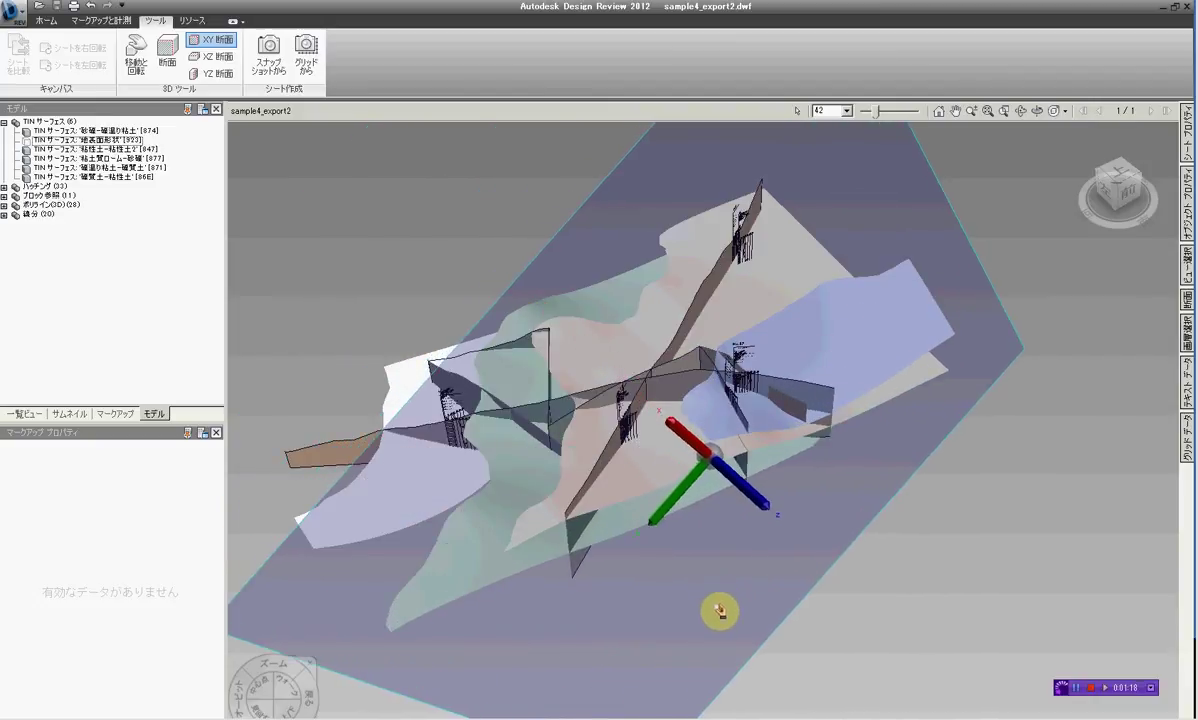
right_click(1066, 338)
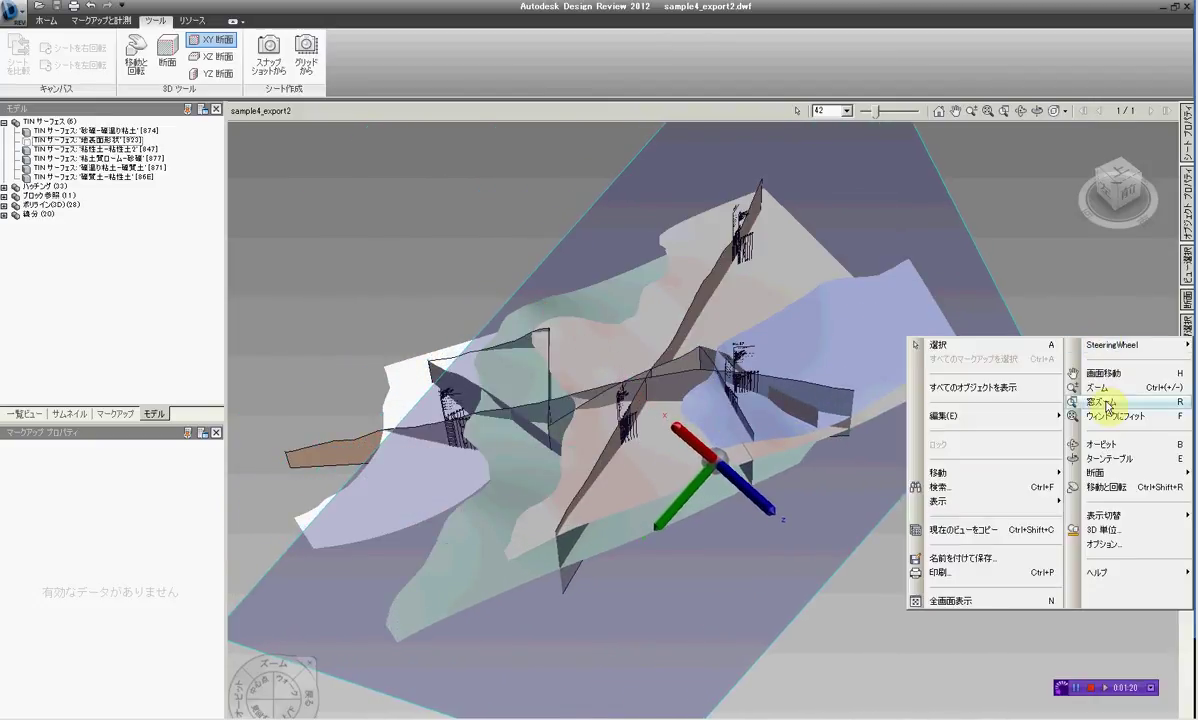
right_click(835, 245)
right_click(1008, 207)
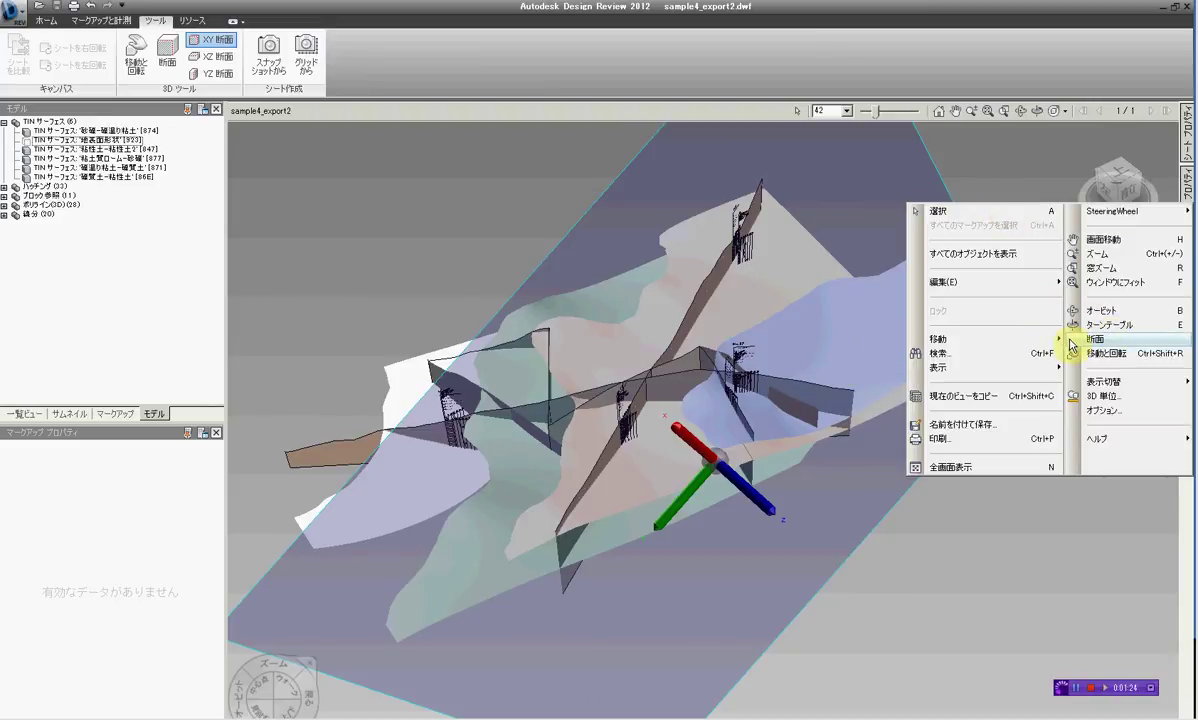
Try XZ and YZ section cuts through the terrain
click(207, 57)
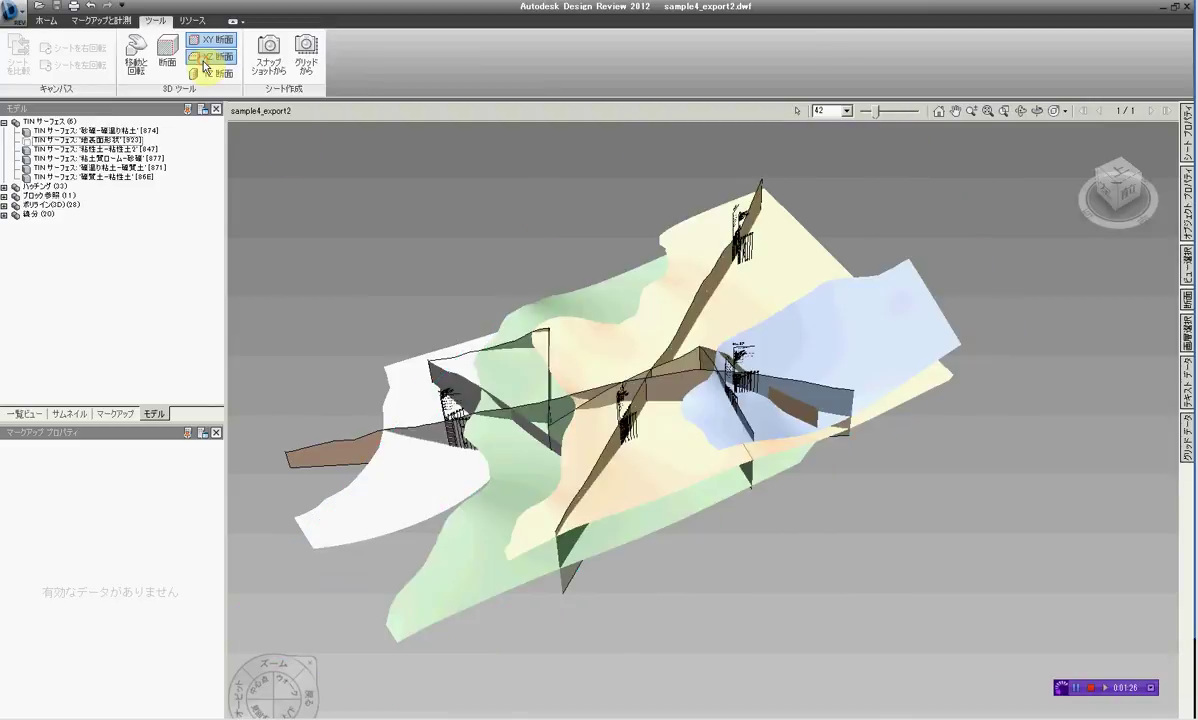
click(210, 73)
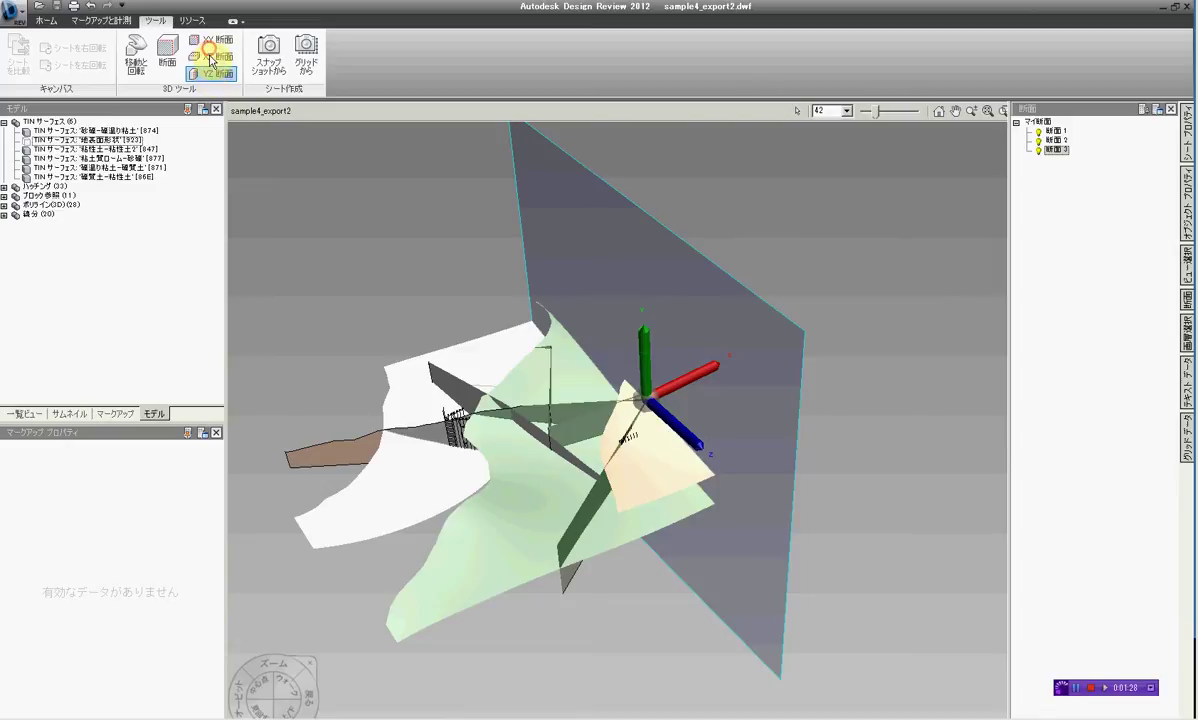
click(210, 57)
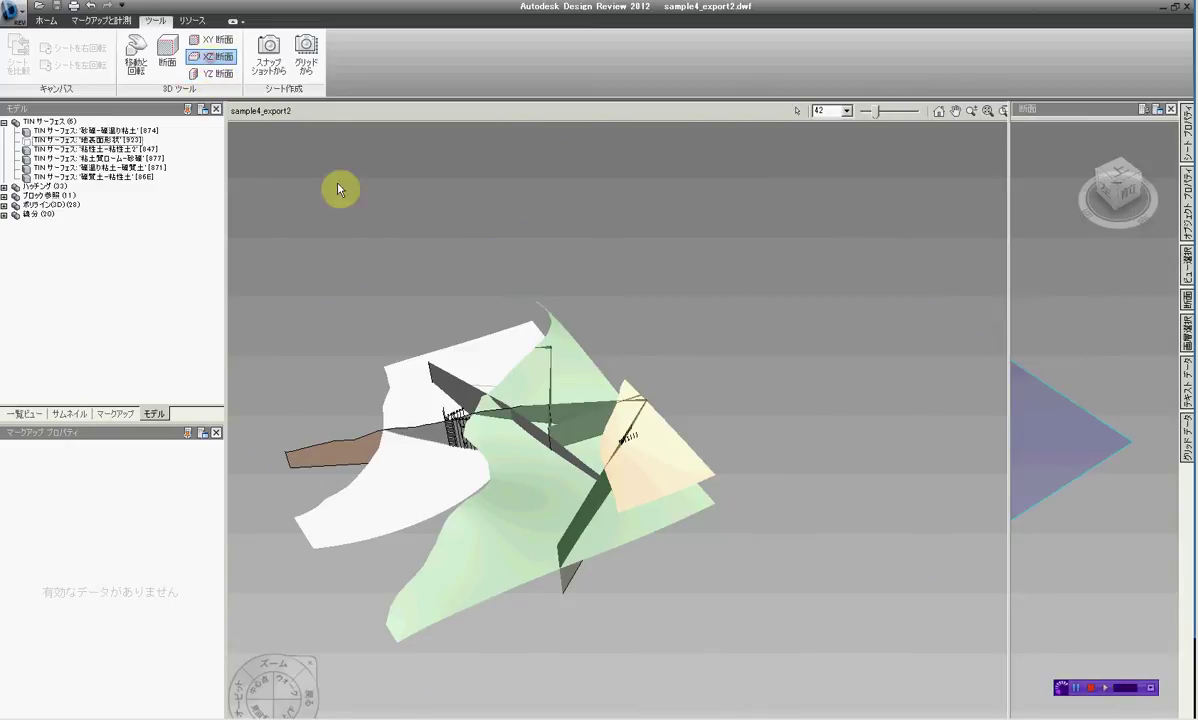
click(220, 57)
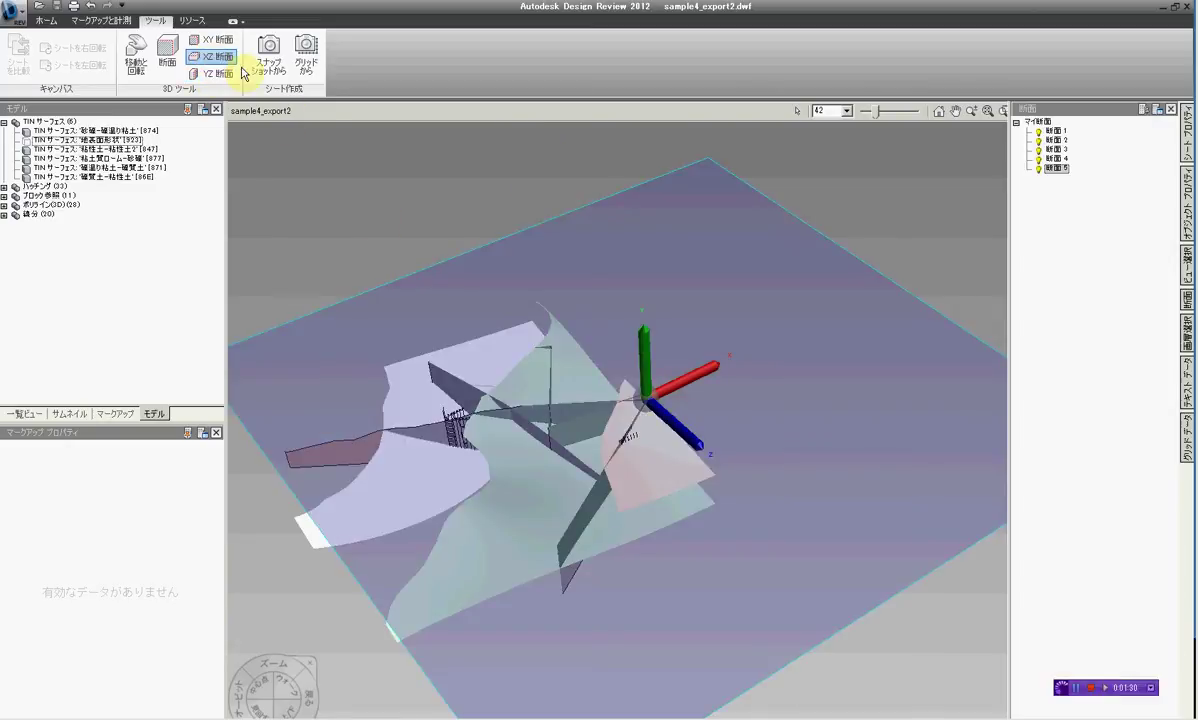
Tilt the section plane, then delete it with 削除
mouse_move(647, 356)
mouse_down()
mouse_move(668, 440)
mouse_move(655, 458)
mouse_move(627, 333)
mouse_up()
right_click(624, 311)
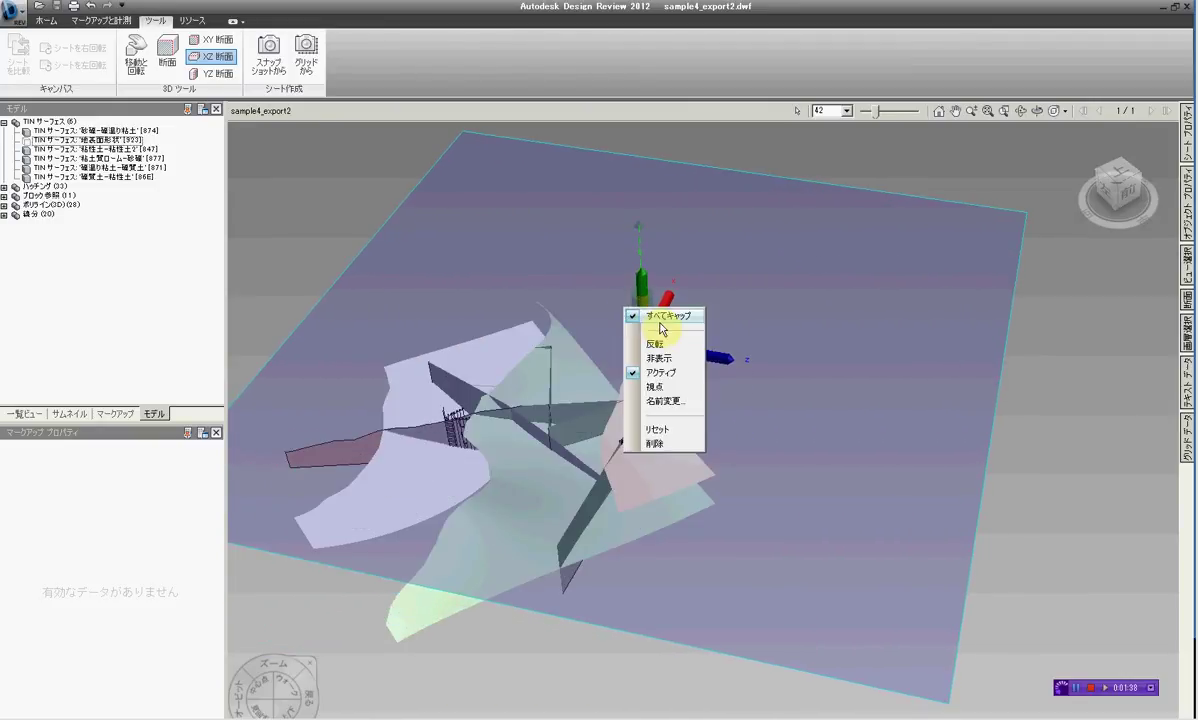
click(654, 443)
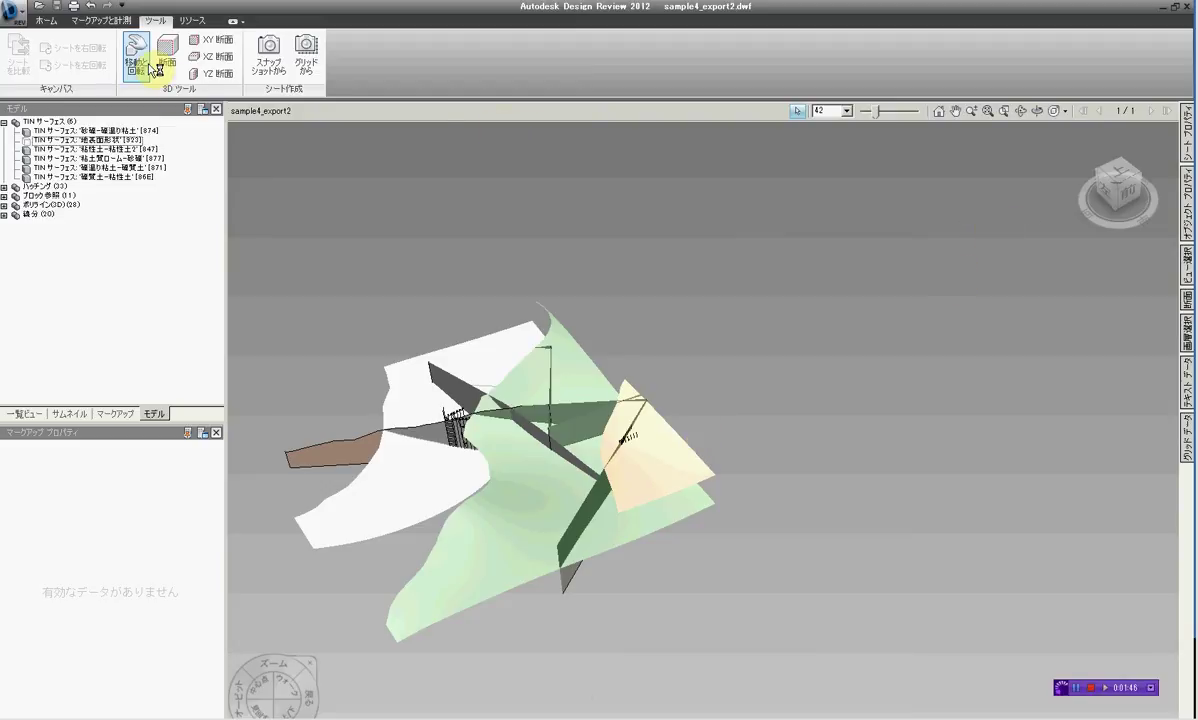
Drag two TIN surfaces and a hatching object upward with the move gizmo, separating the layers
mouse_move(640, 462)
mouse_down()
mouse_move(645, 413)
mouse_move(717, 696)
mouse_move(637, 265)
mouse_up()
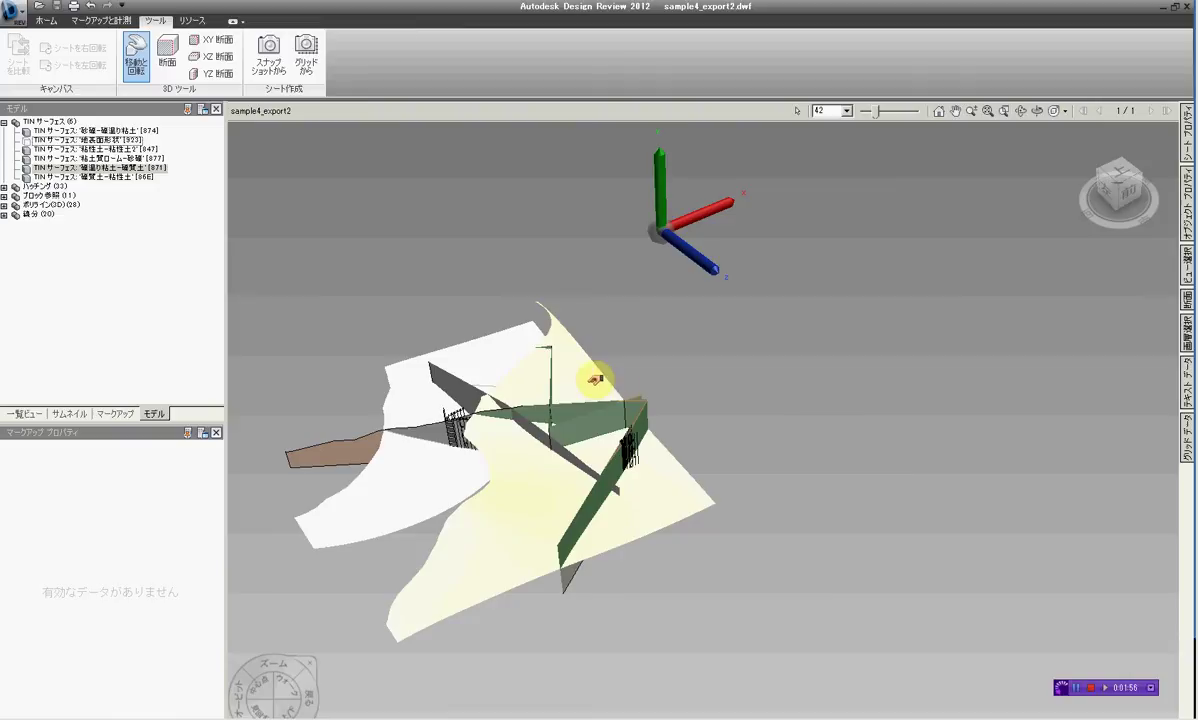
click(605, 405)
mouse_move(610, 437)
mouse_down()
mouse_move(575, 313)
mouse_move(598, 358)
mouse_move(594, 300)
mouse_move(610, 350)
mouse_up()
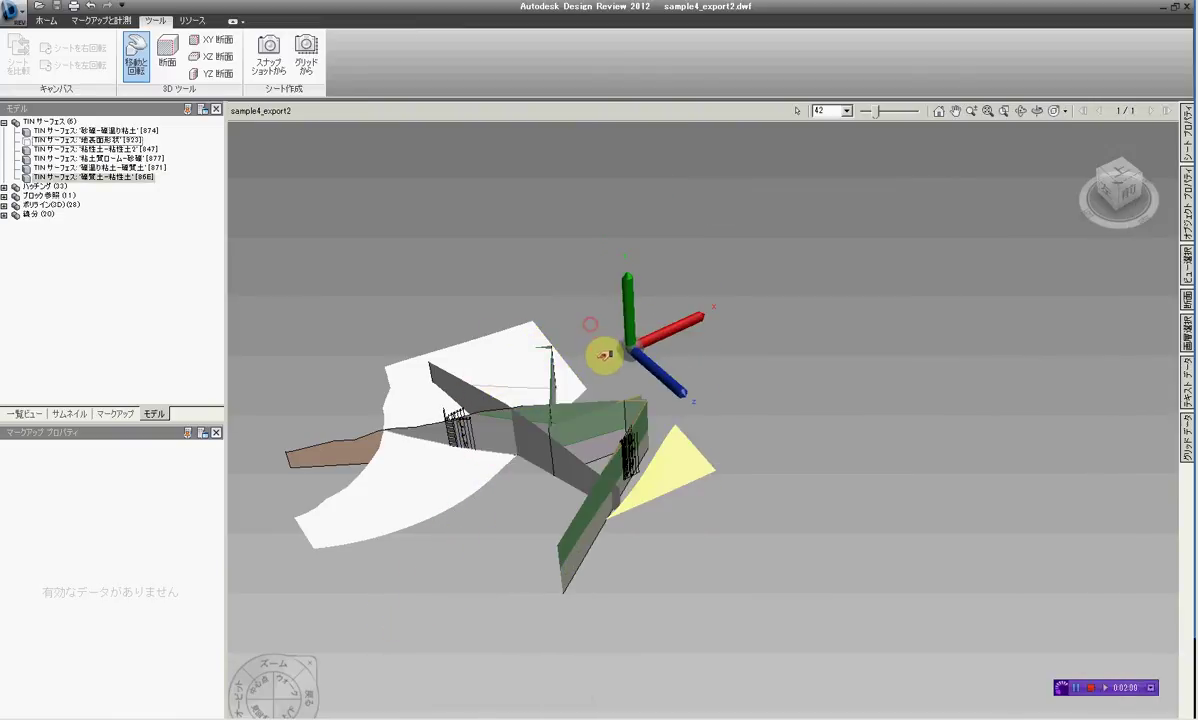
mouse_move(563, 462)
mouse_down()
mouse_move(521, 535)
mouse_move(516, 508)
mouse_move(570, 468)
mouse_up()
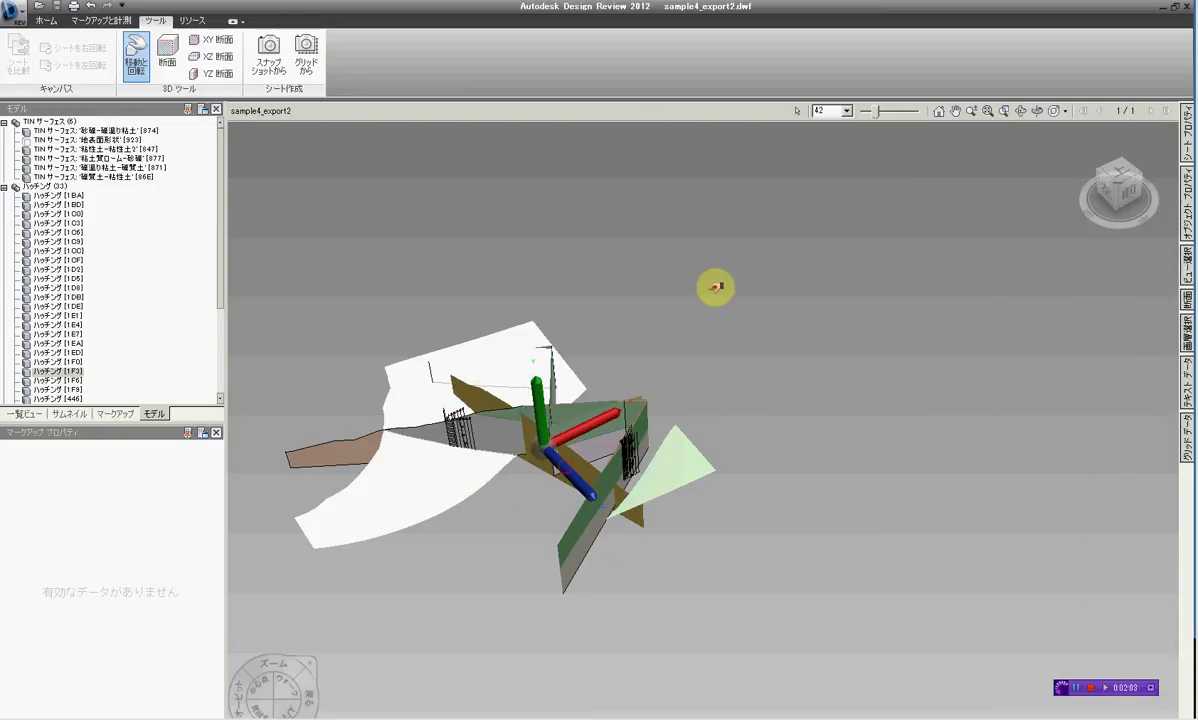
key(Escape)
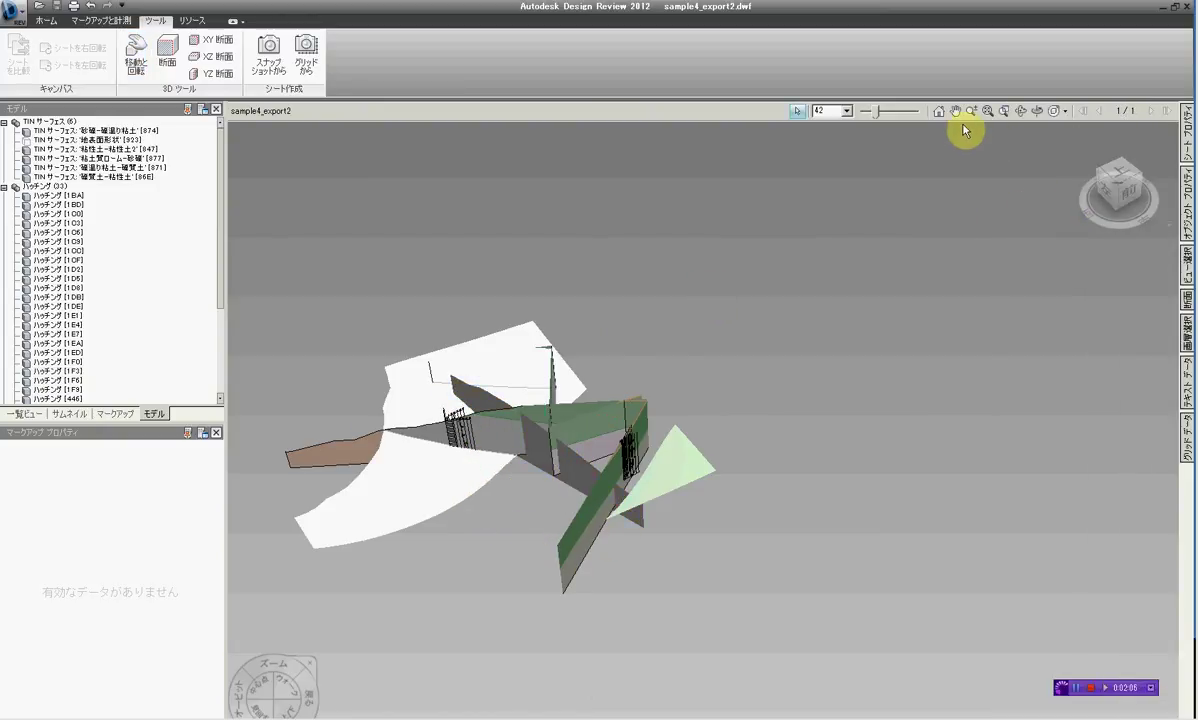
Return to the home top view and orbit the terrain to an oblique angle
click(938, 111)
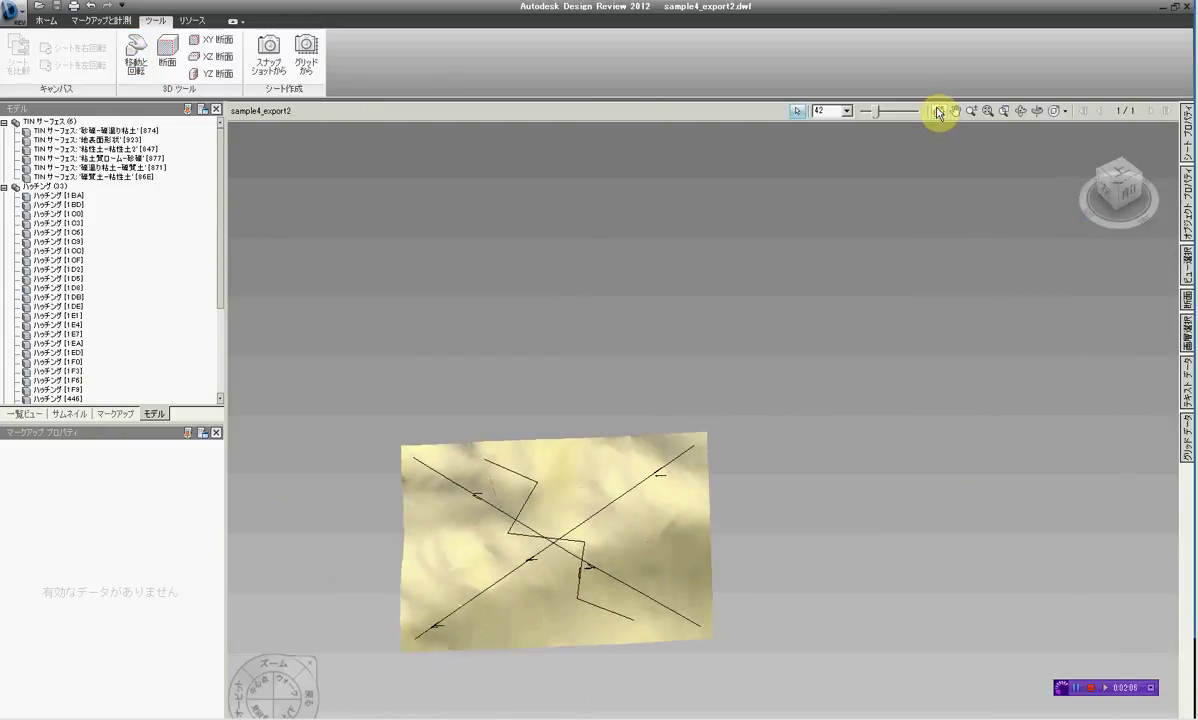
click(522, 592)
right_click(806, 366)
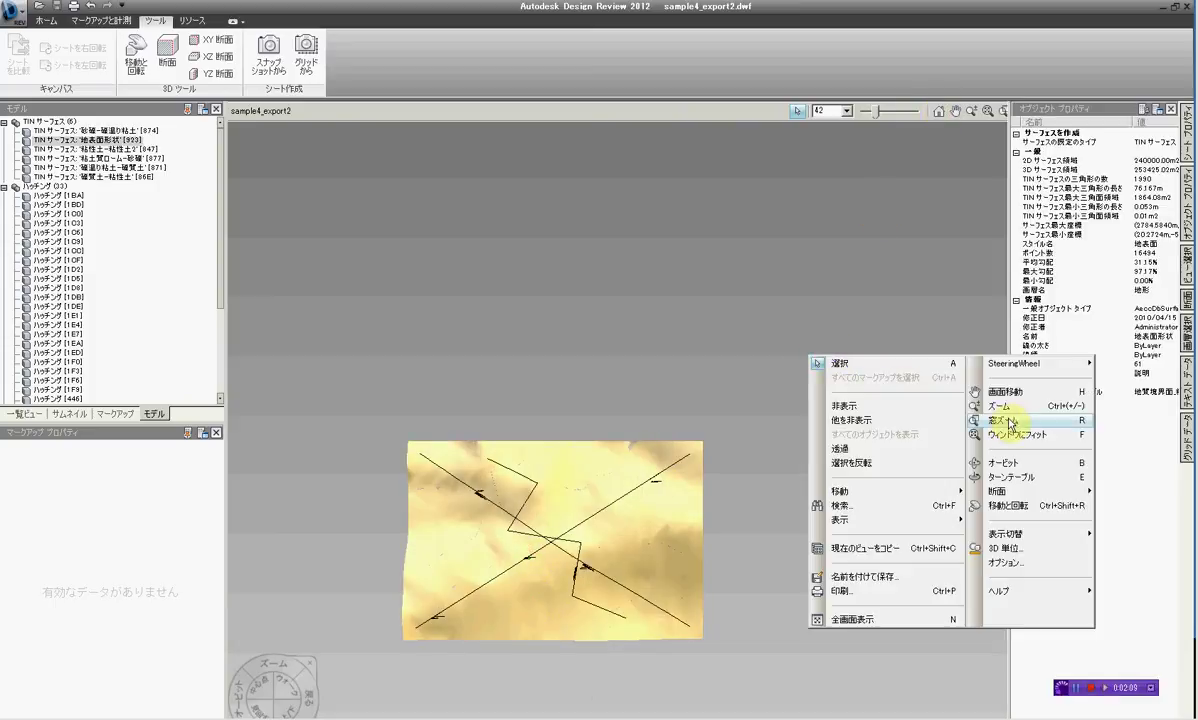
click(1009, 461)
mouse_move(577, 562)
mouse_down()
mouse_move(661, 407)
mouse_move(700, 415)
mouse_up()
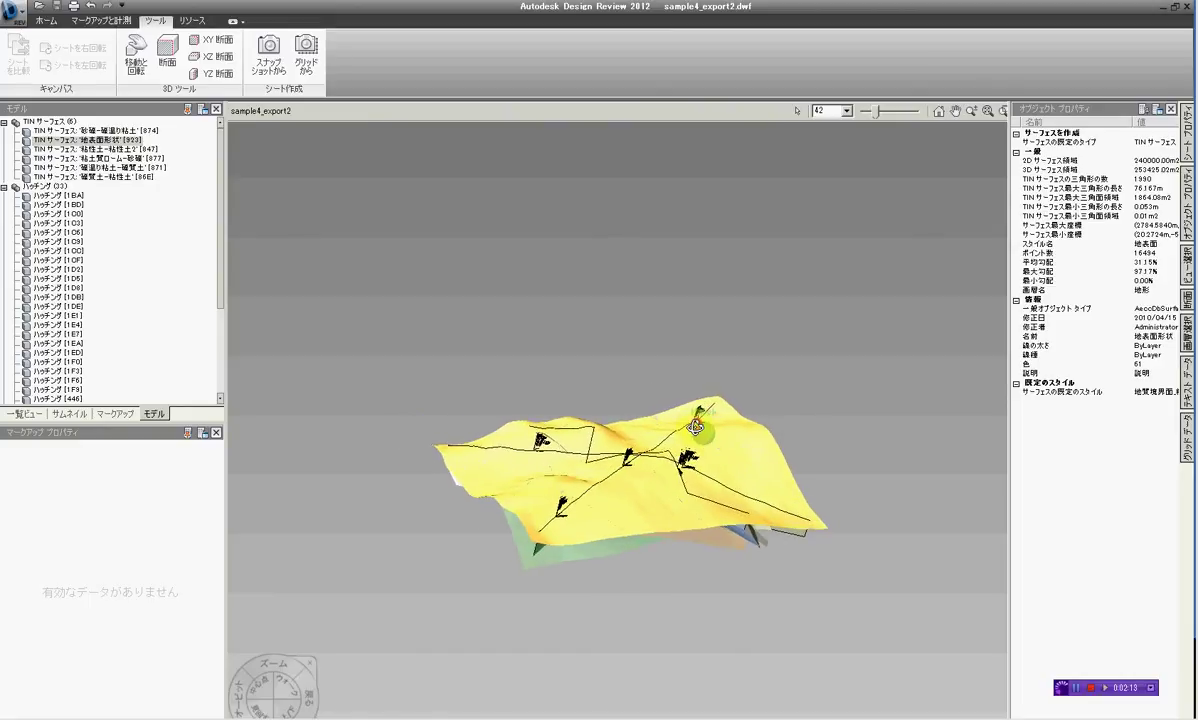
Set 地表面形状 to 透過, then zoom in and orbit down to a low side view
right_click(108, 142)
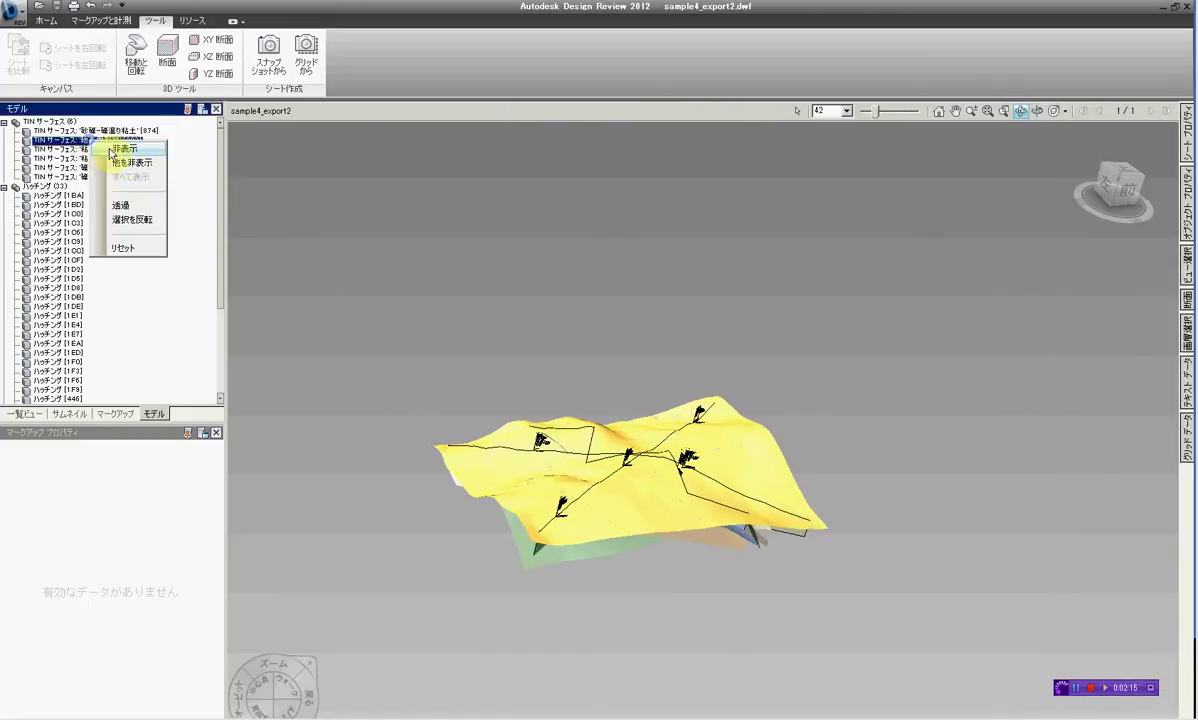
click(139, 208)
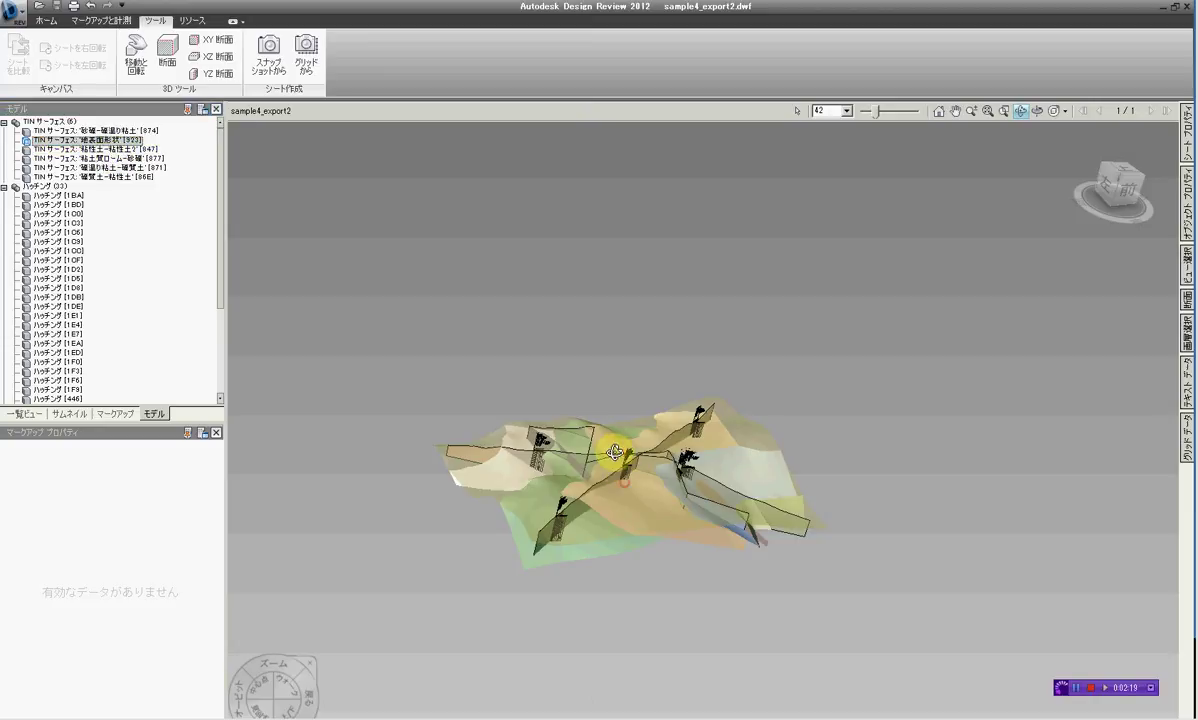
scroll(601, 436, up, 1)
scroll(620, 447, up, 1)
scroll(636, 463, up, 2)
drag(628, 457, 570, 458)
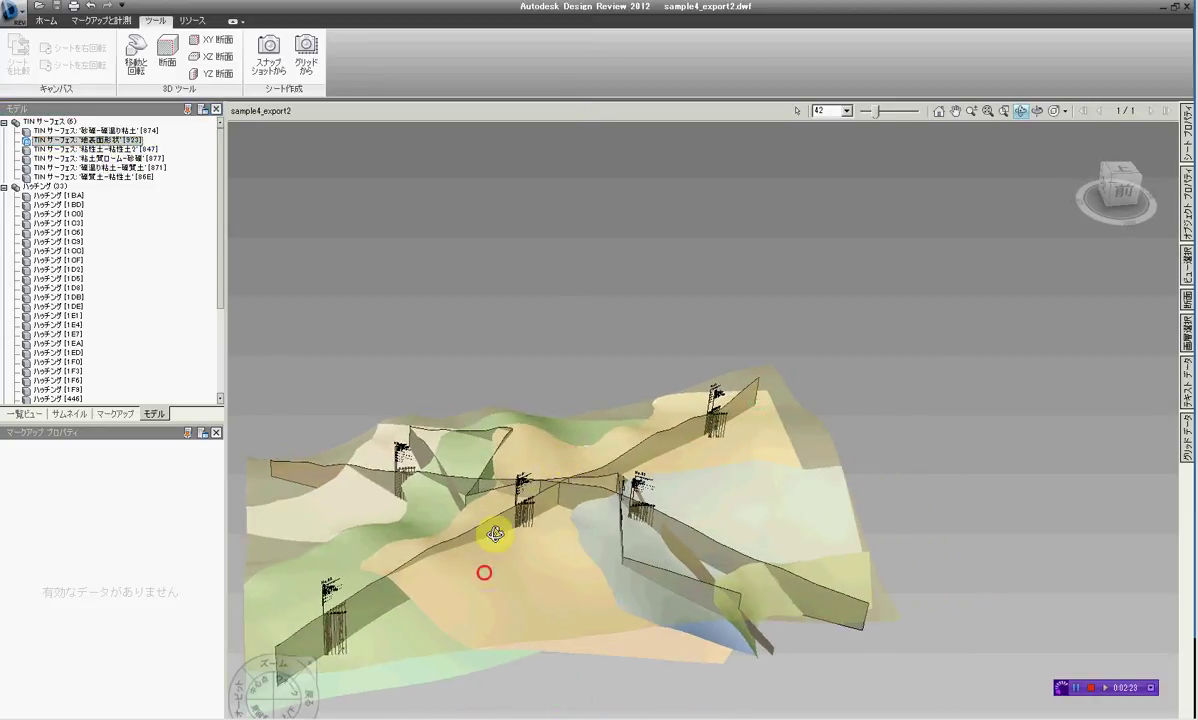
mouse_move(495, 534)
mouse_down()
mouse_move(548, 433)
mouse_move(572, 481)
mouse_move(610, 511)
mouse_move(602, 532)
mouse_up()
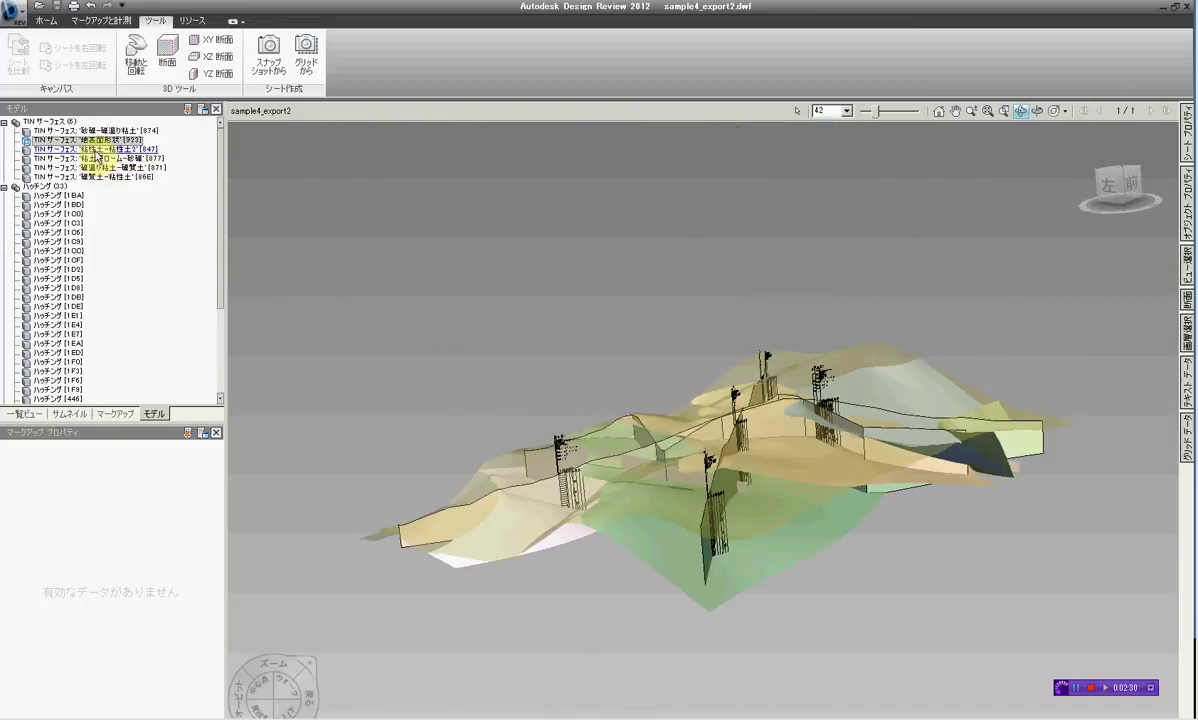
Select all six TIN surfaces, hide them with 非表示, and orbit the remaining panels
drag(94, 130, 93, 180)
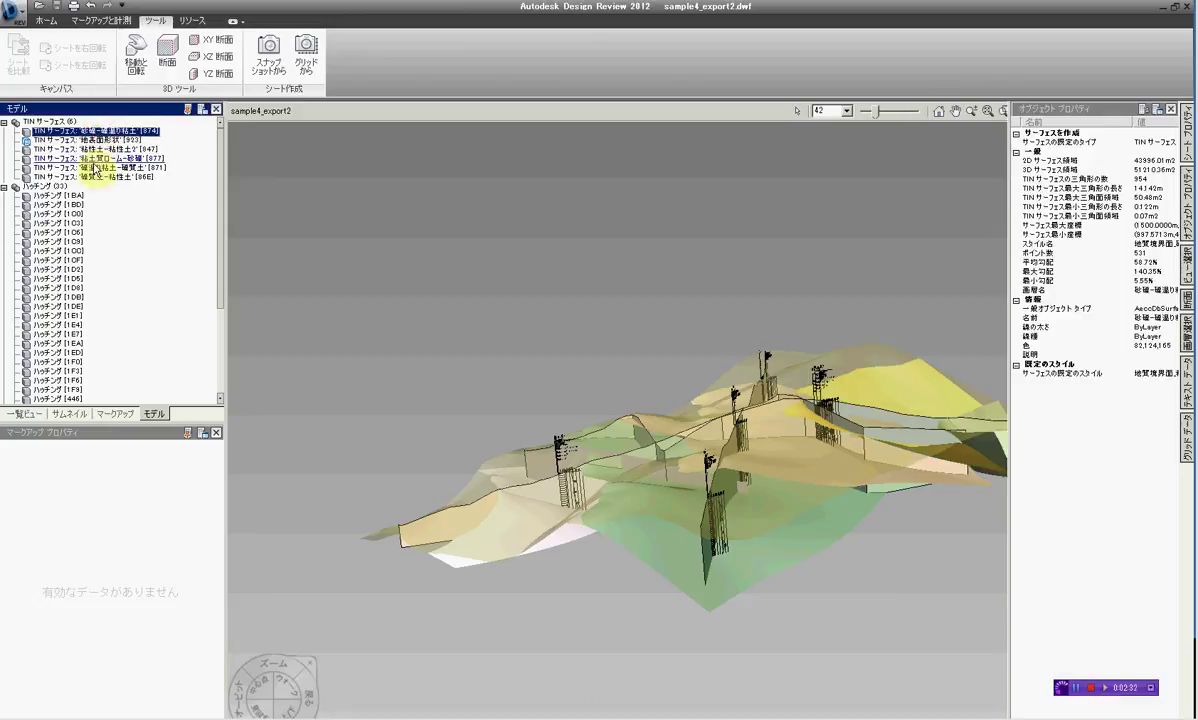
right_click(95, 180)
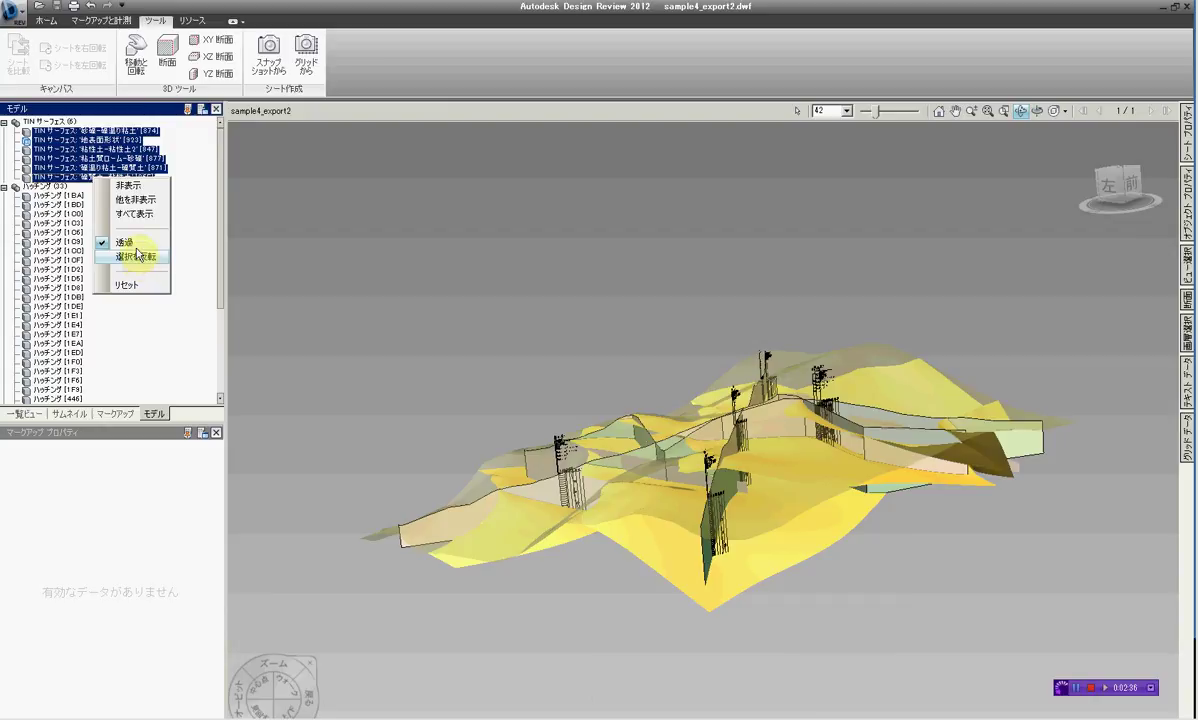
click(131, 188)
mouse_move(712, 415)
mouse_down()
mouse_move(838, 481)
mouse_move(832, 455)
mouse_move(751, 441)
mouse_move(655, 439)
mouse_move(605, 457)
mouse_move(690, 417)
mouse_up()
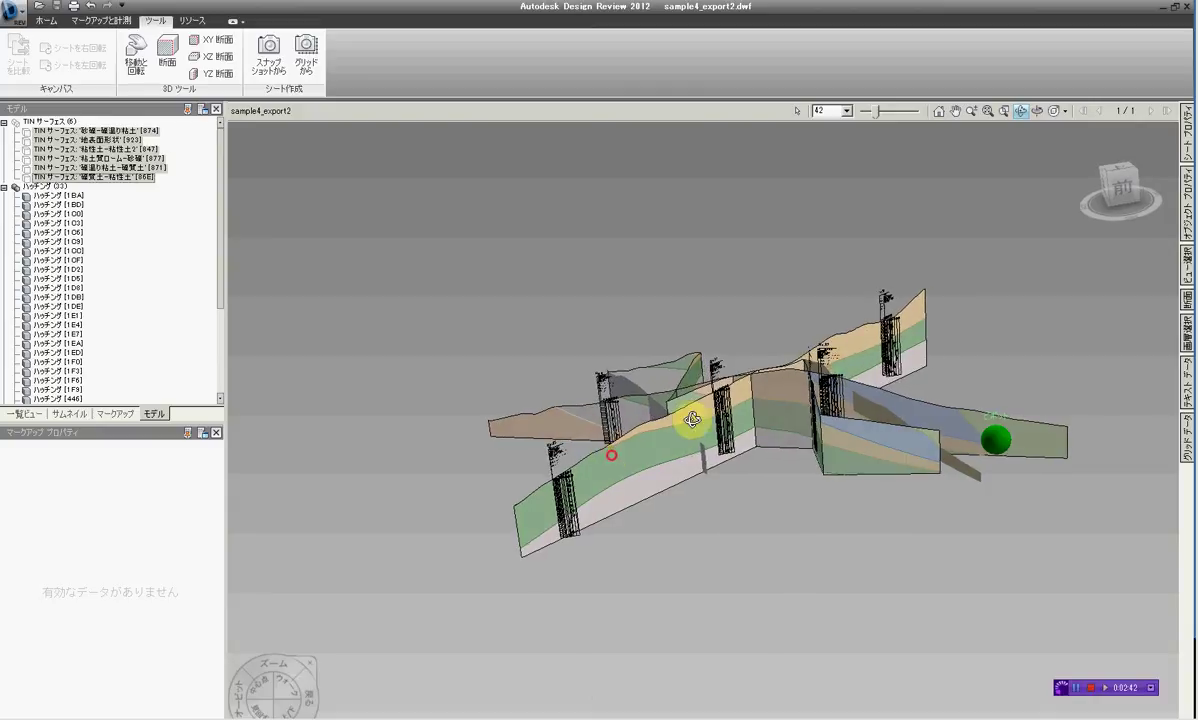
Add an XY section plane through the panels and tilt it
click(222, 49)
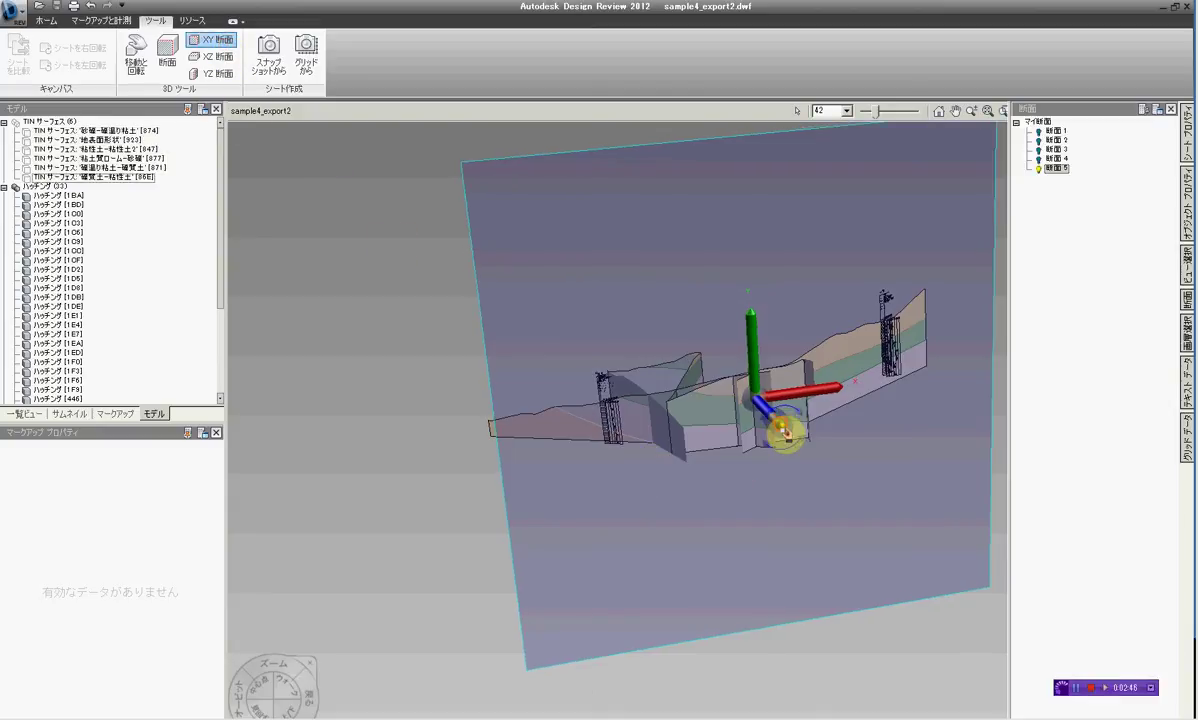
drag(726, 331, 731, 350)
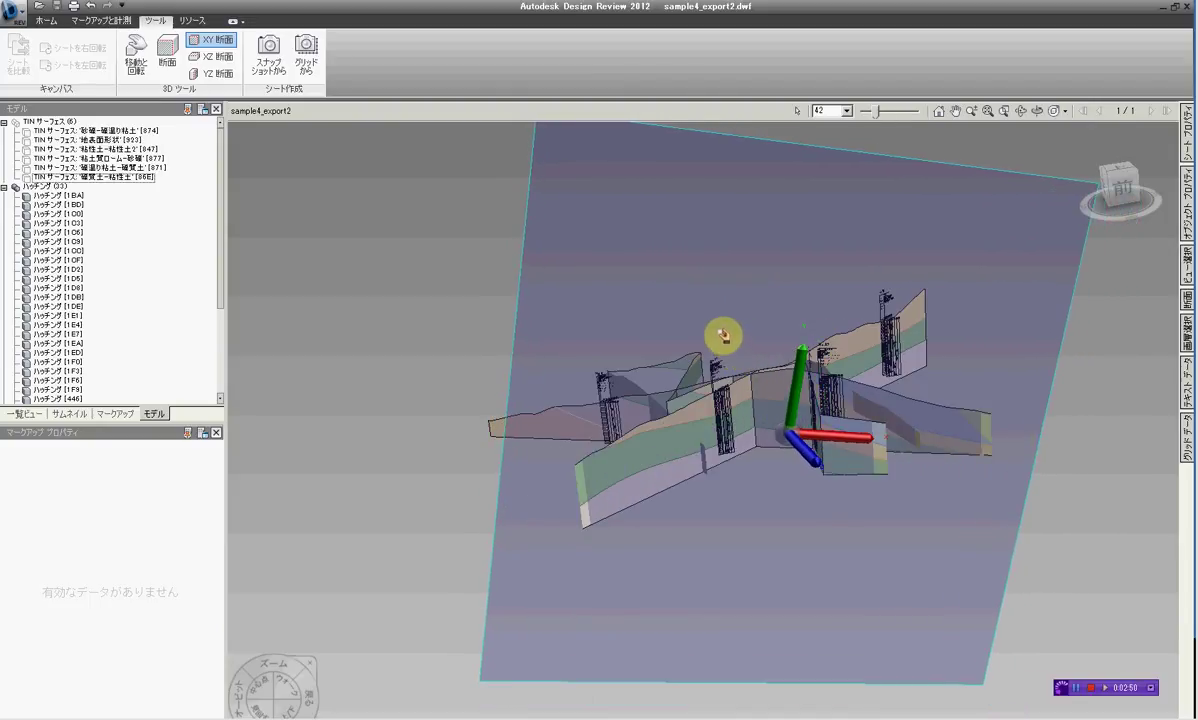
right_click(729, 348)
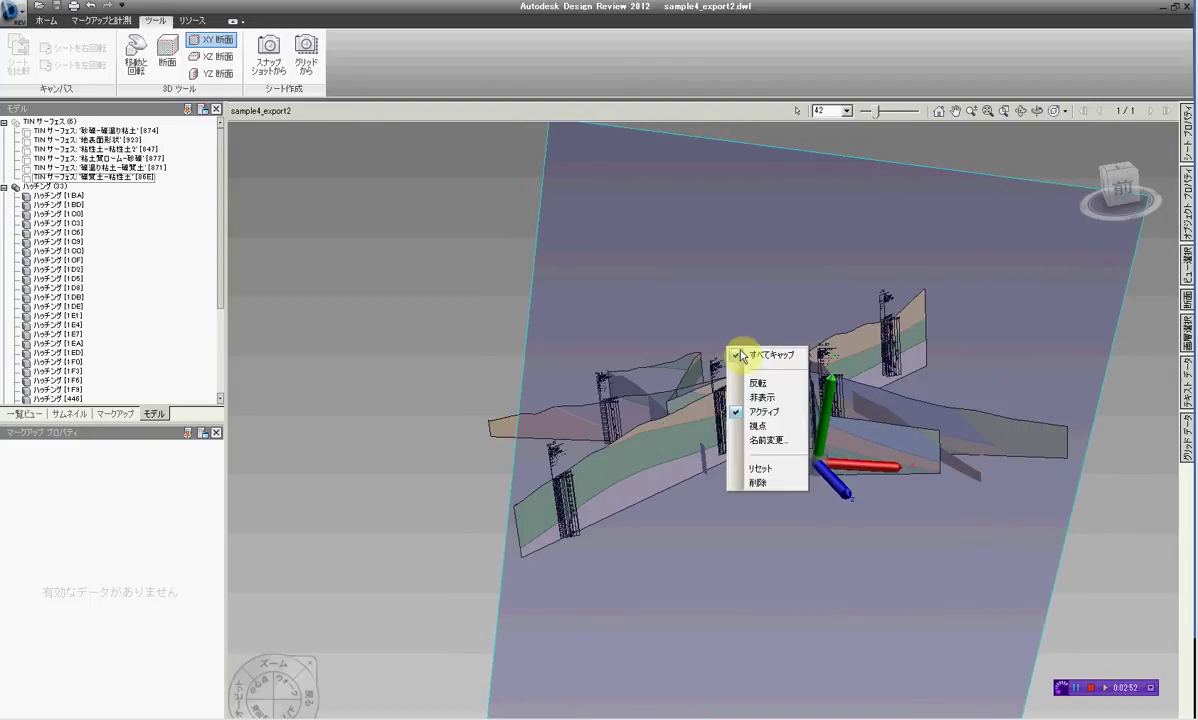
Orbit the cross-section panels to view them from above
right_click(1131, 421)
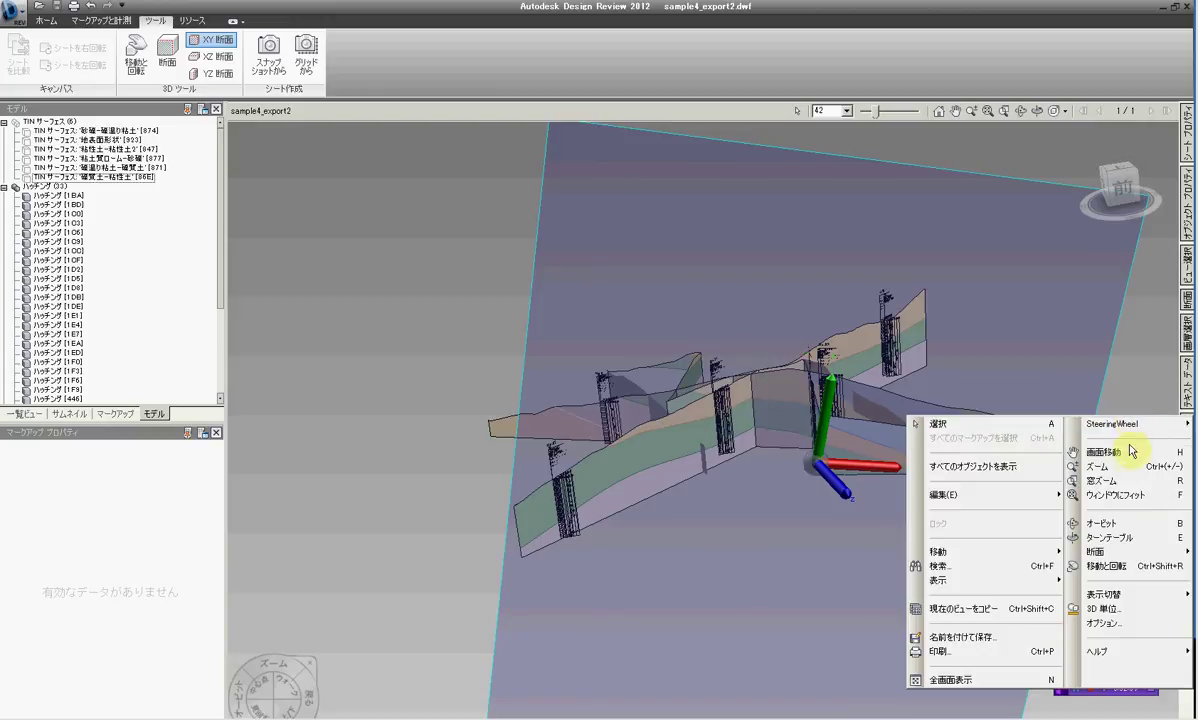
click(1095, 523)
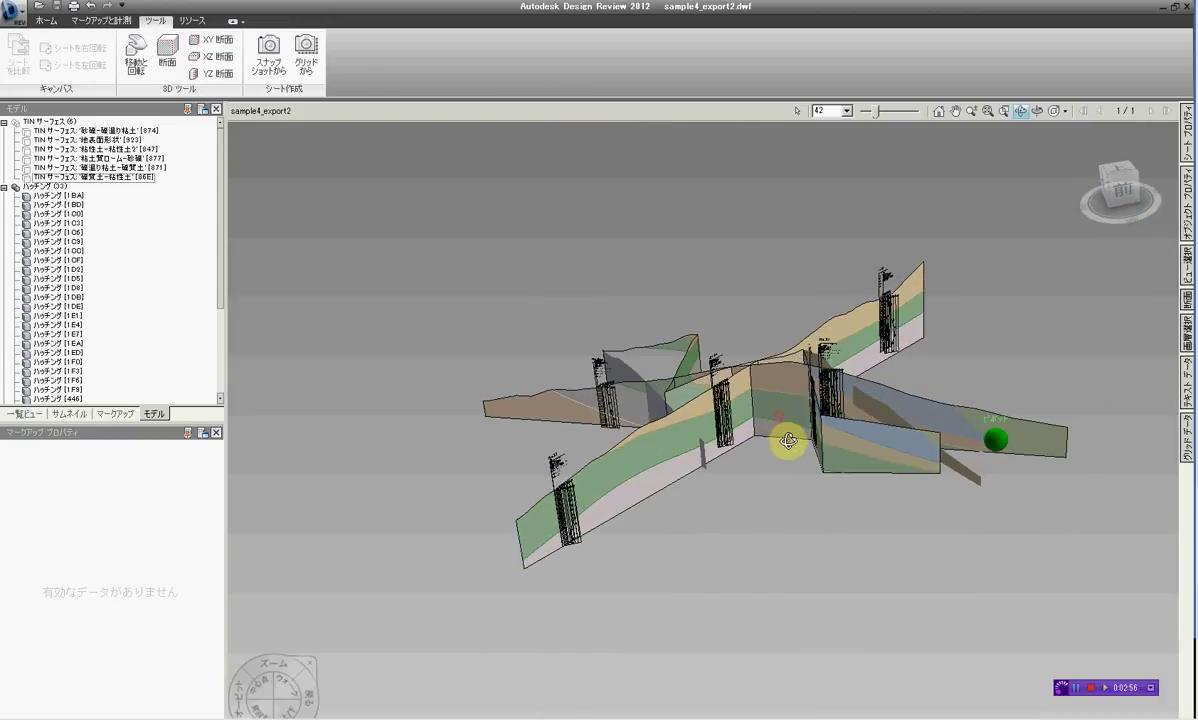
mouse_move(788, 441)
mouse_down()
mouse_move(813, 493)
mouse_move(765, 486)
mouse_move(934, 354)
mouse_up()
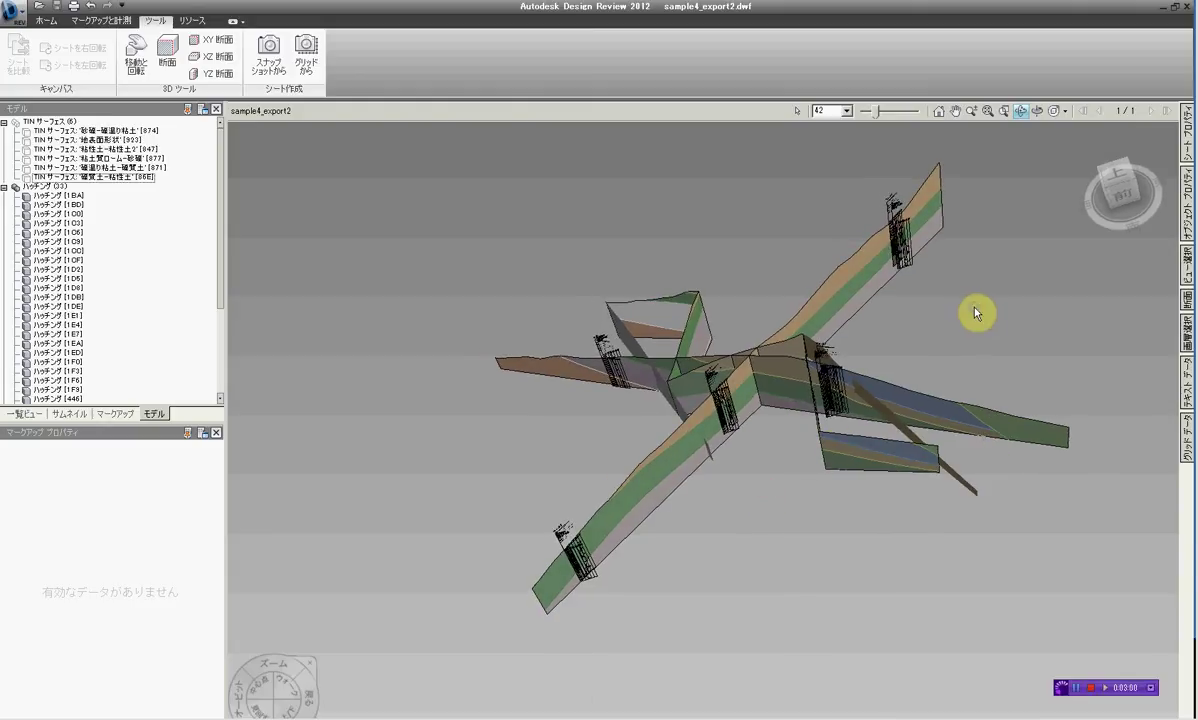